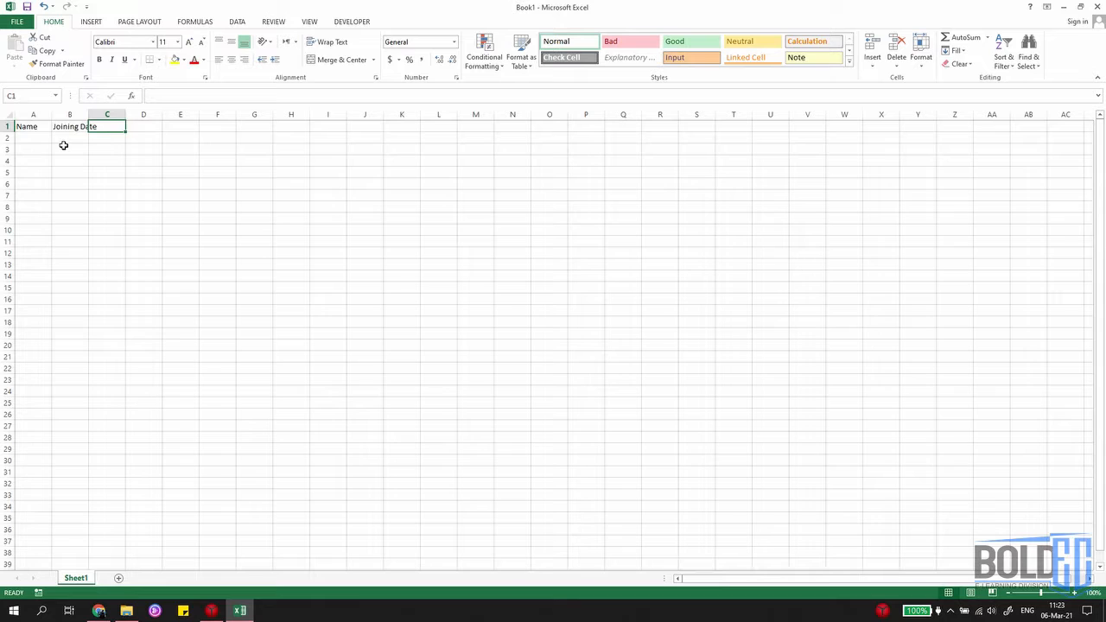
Step: Add the heading Salary in C1 and fill row 2 with an employee's name, joining date 02-02-2018 and salary 3000
type("Salary")
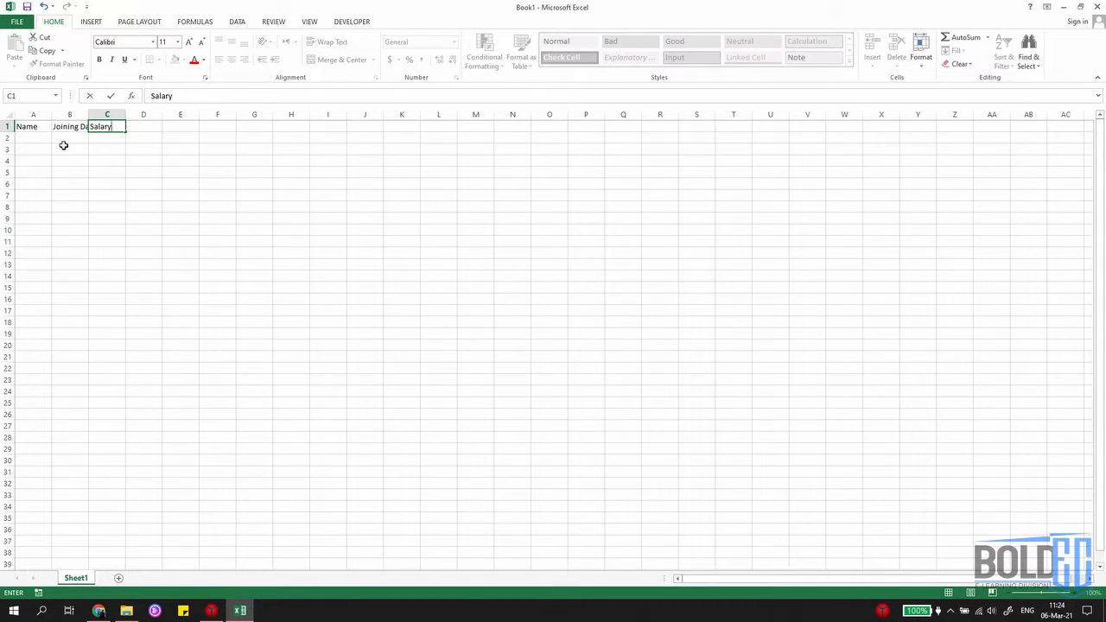
key("Return")
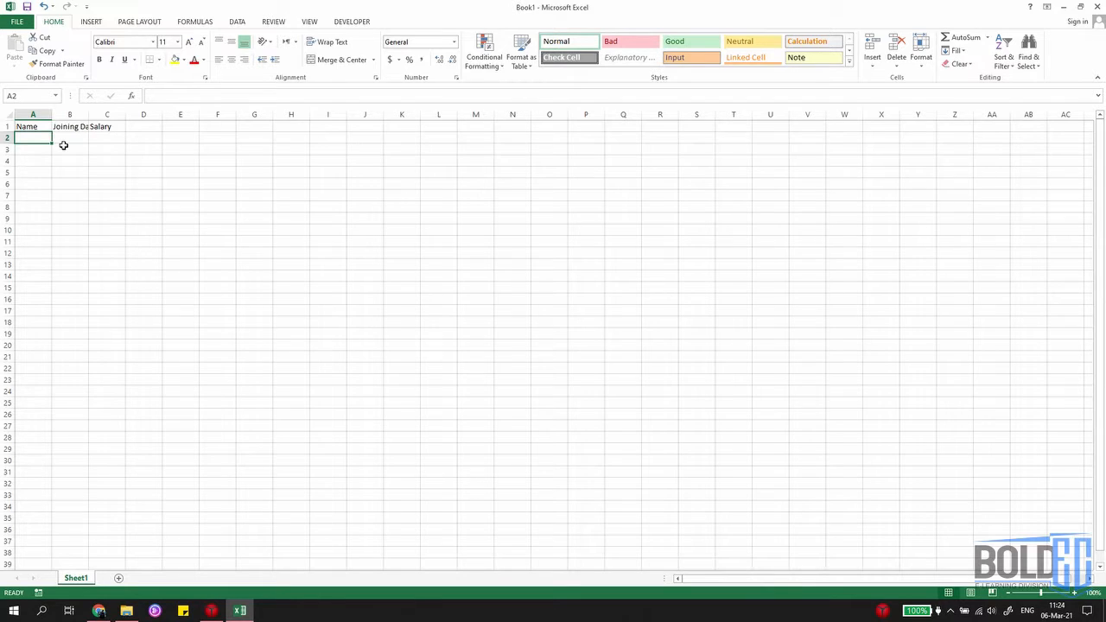
type("John")
left_click(63, 141)
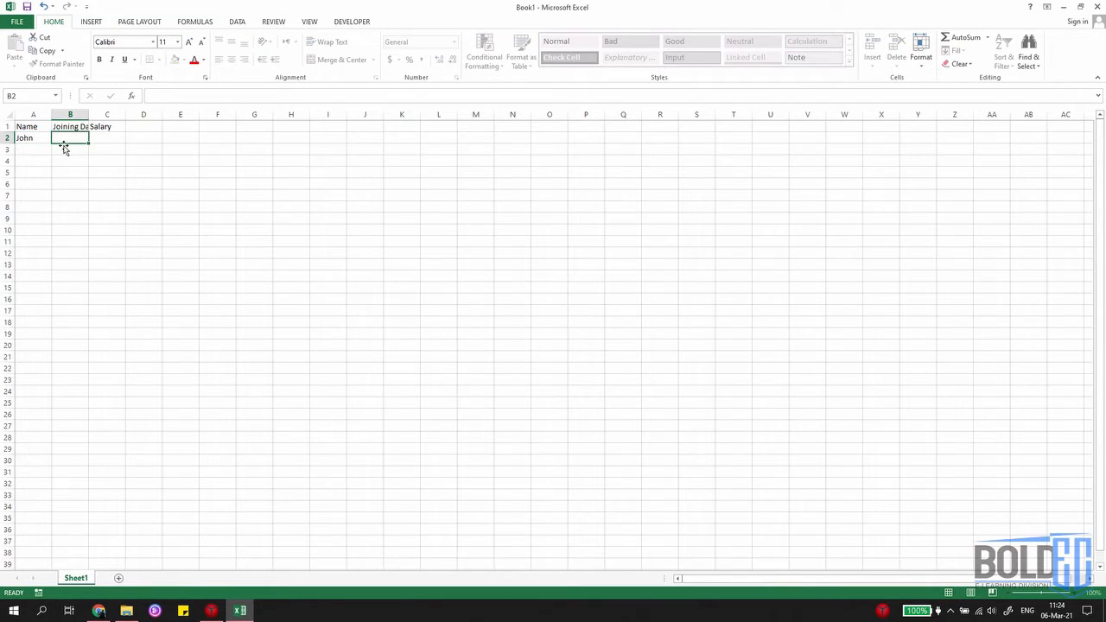
type("02-02-2018")
key("Tab")
type("3000")
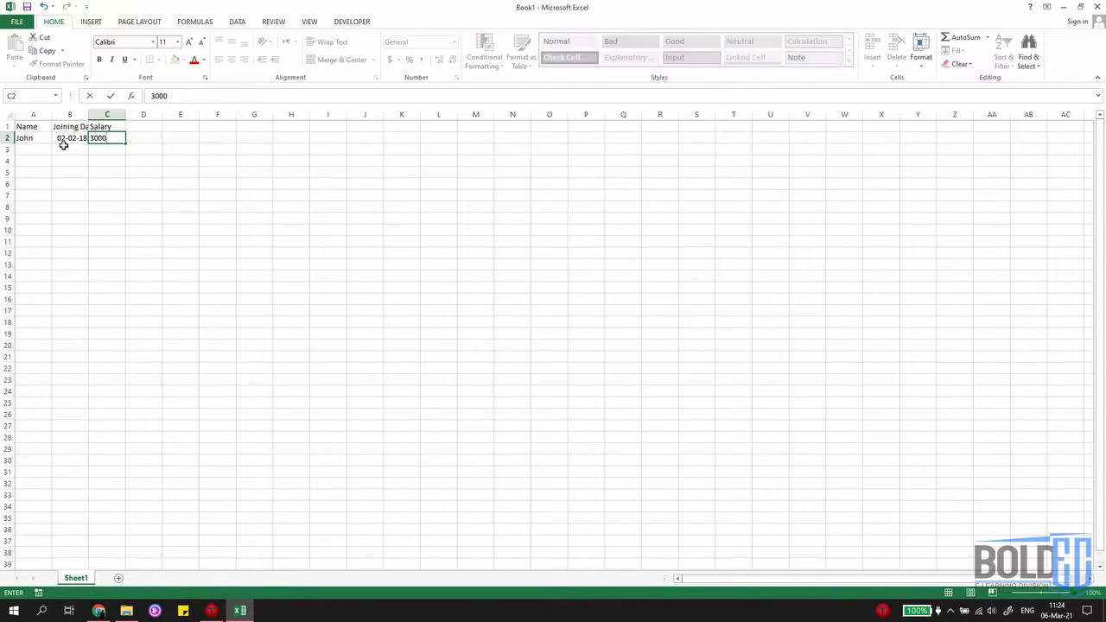
key("Return")
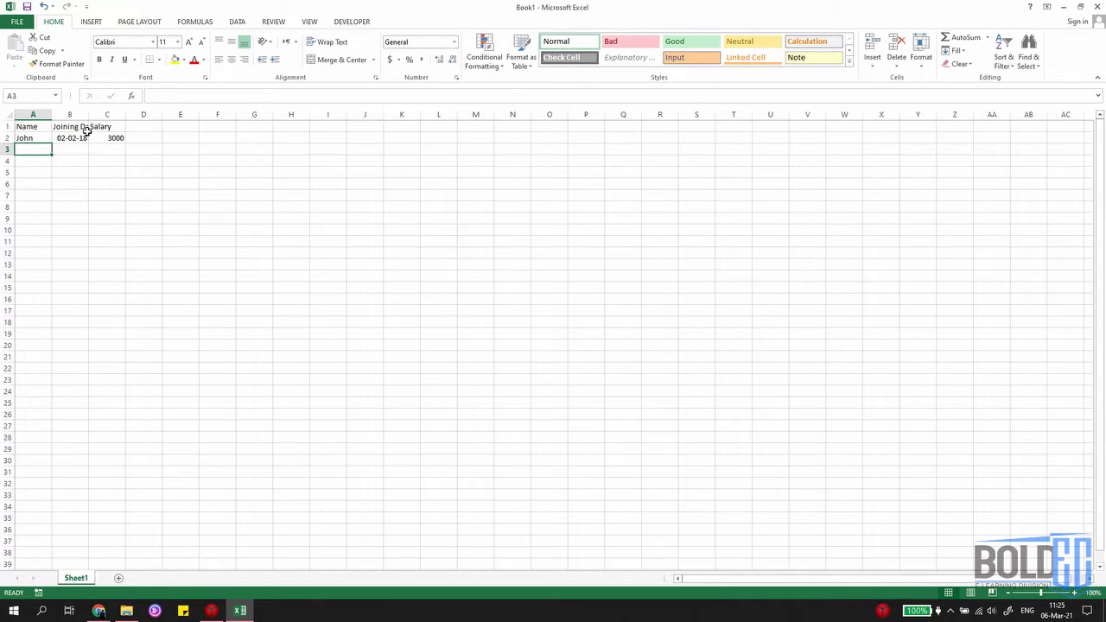
Step: Fill row 3 with the second employee's name, joining date 03-03-2018 and salary 2500
type("Jane")
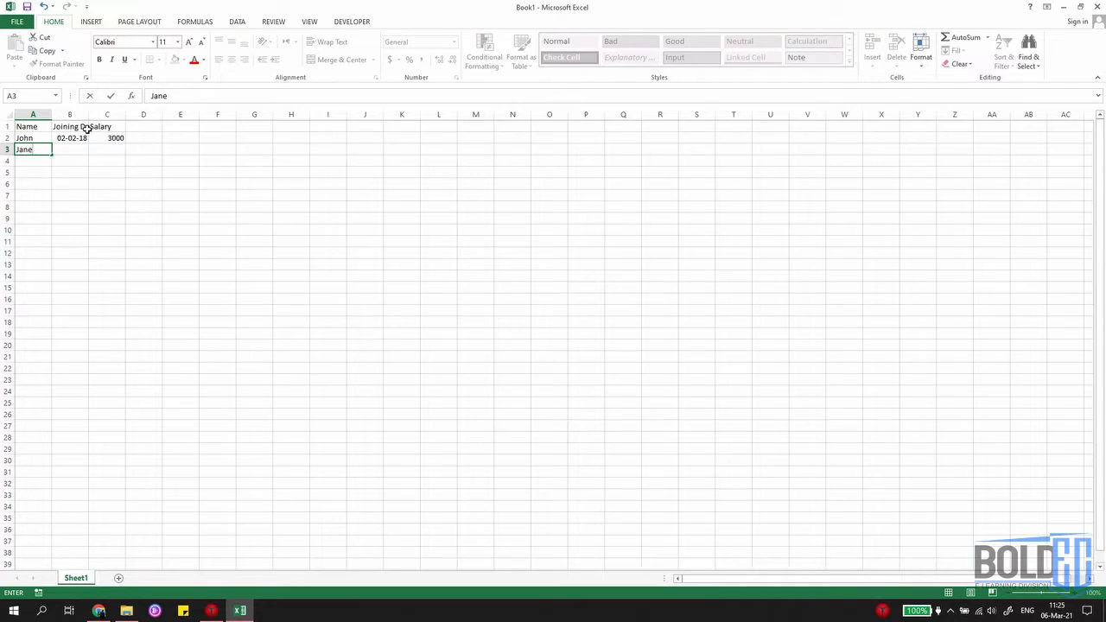
key("Tab")
type("03-0")
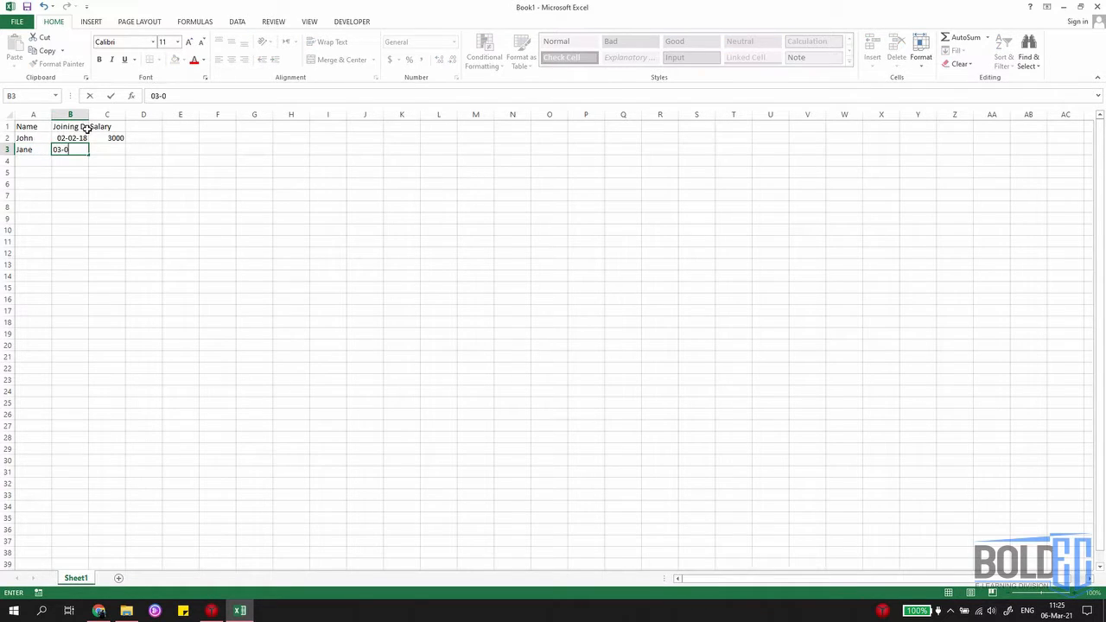
type("3-2018")
key("Tab")
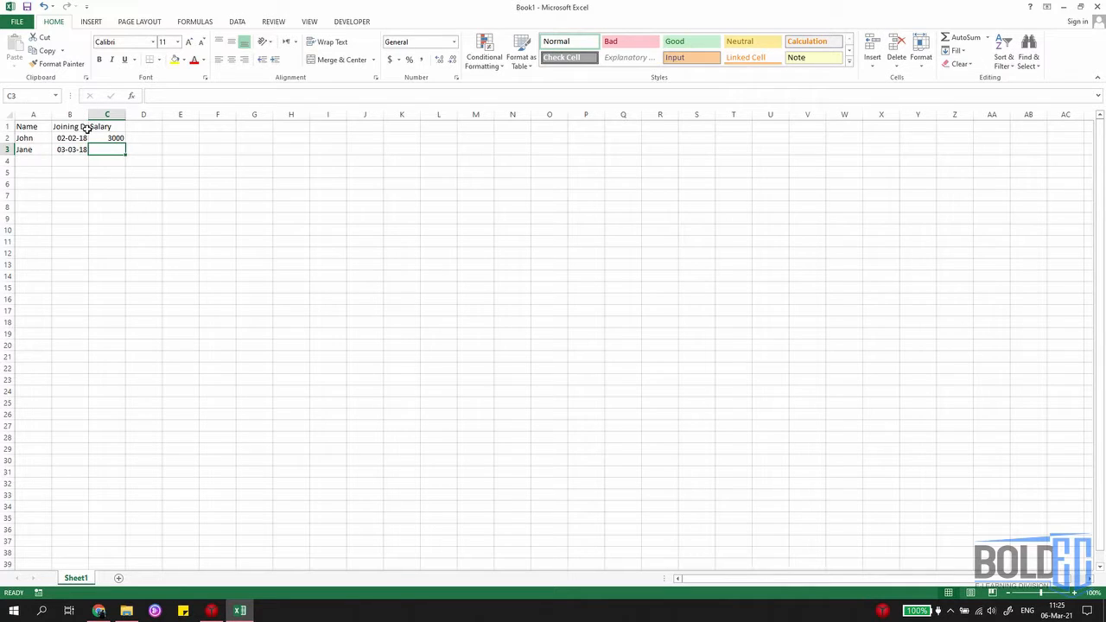
type("2500")
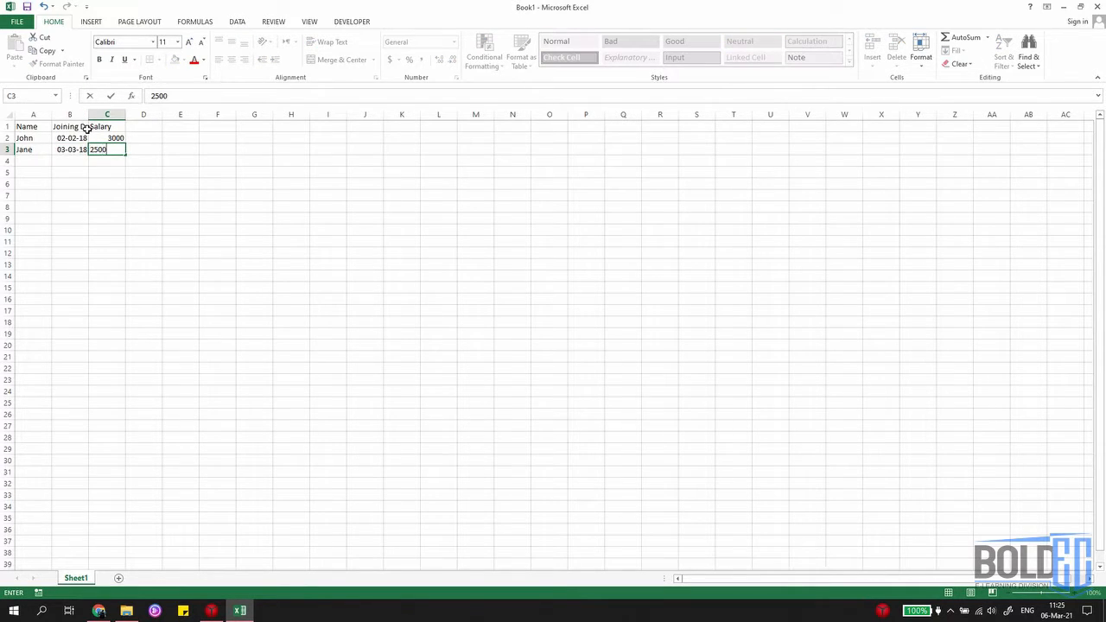
key("Return")
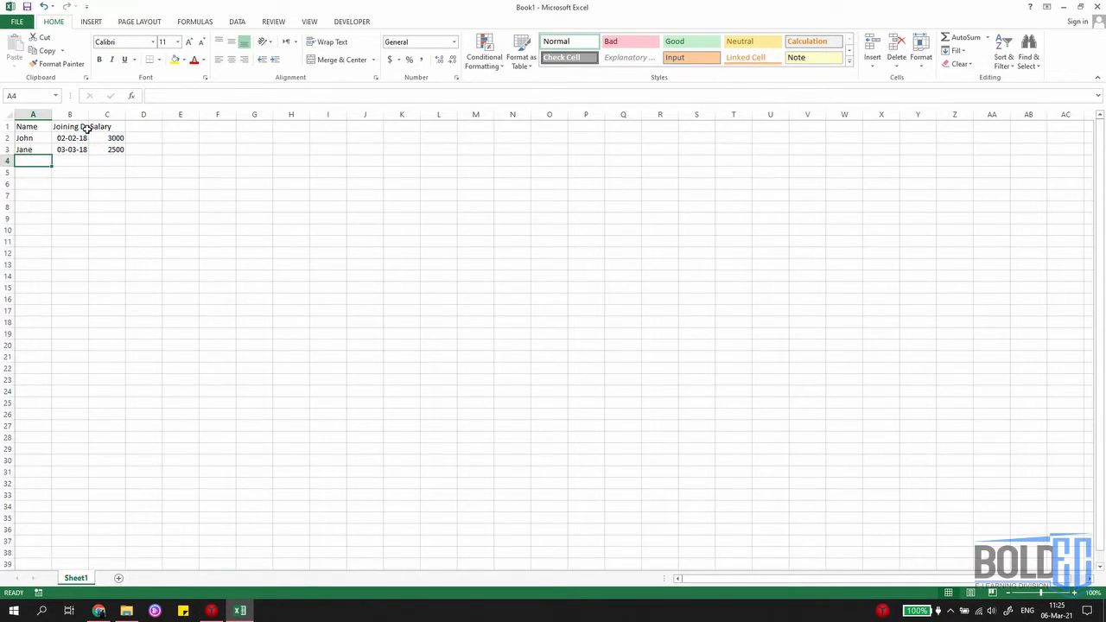
Step: Enter the third employee's name in A4 and the joining date 04/04/023 in B4
type("Ha")
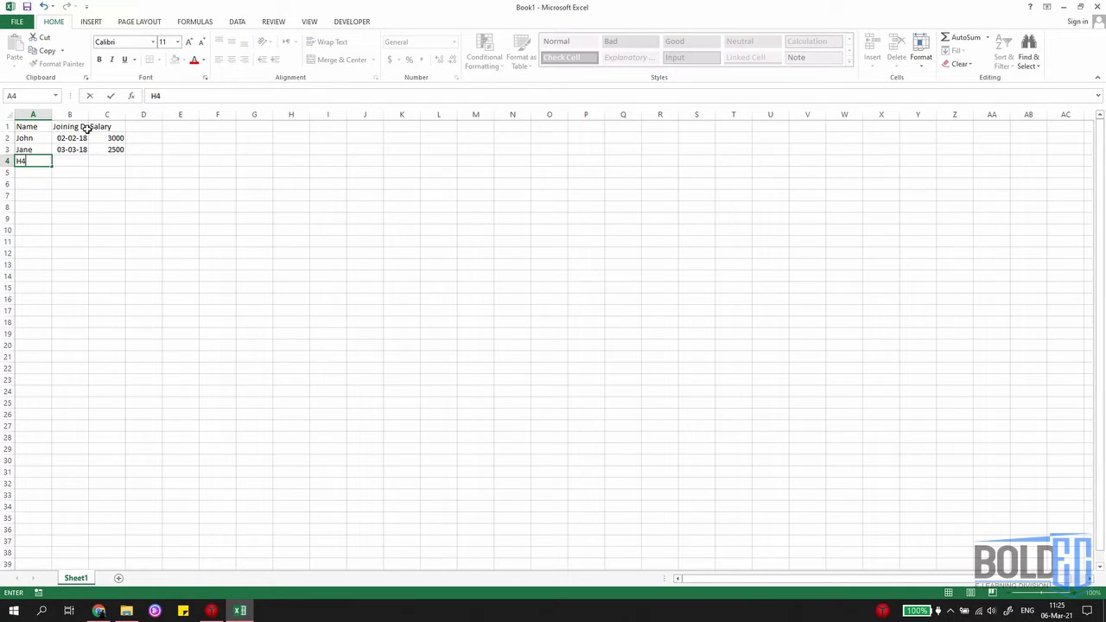
key("BackSpace")
key("BackSpace")
type("Janine")
key("Tab")
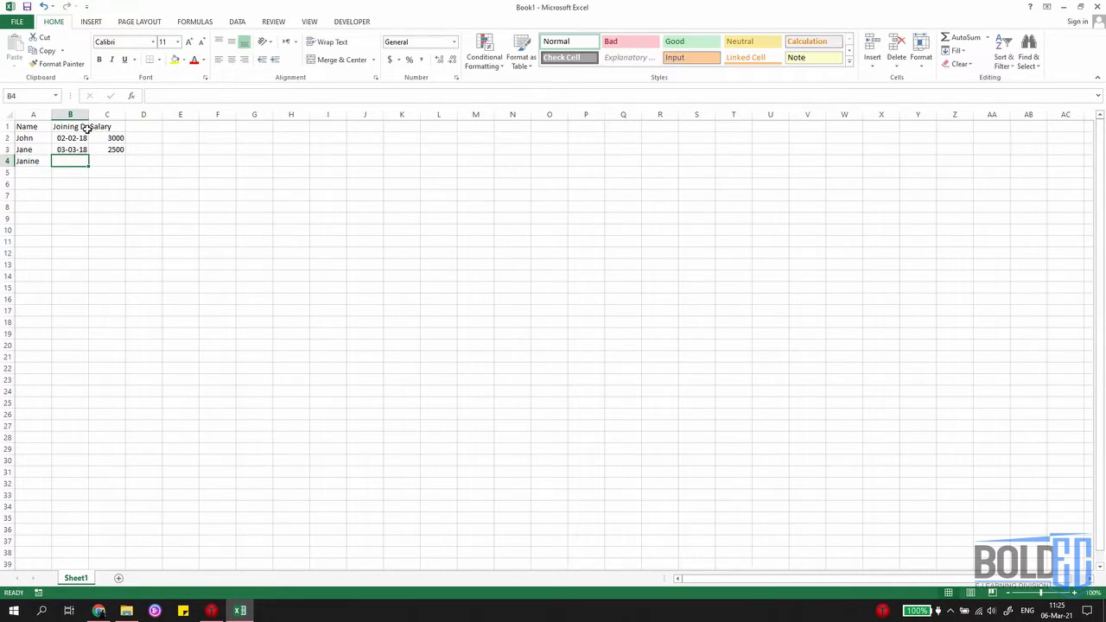
type("04/04/0")
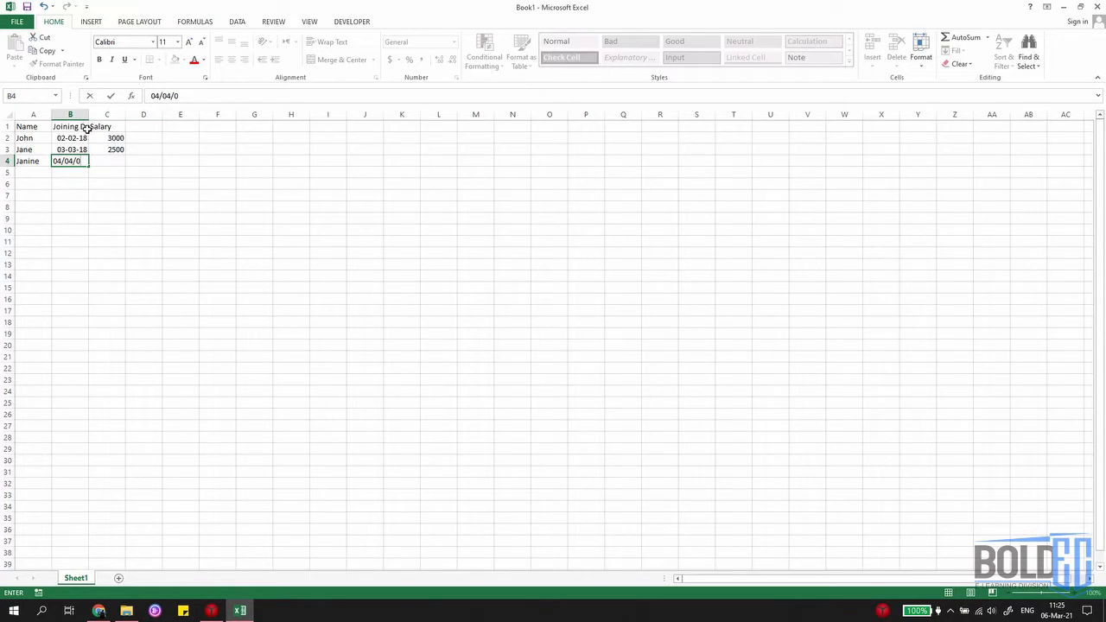
type("23")
key("Tab")
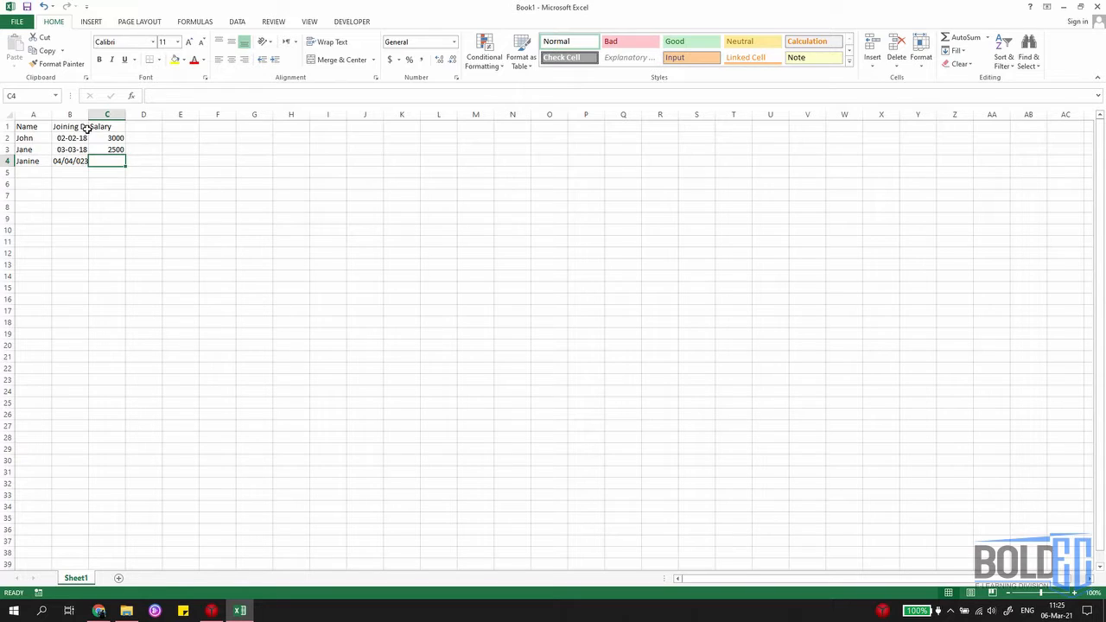
Step: Correct the joining date in B4 to 04/04/02 and enter a salary of 5000 in C4
key("Left")
key("F2")
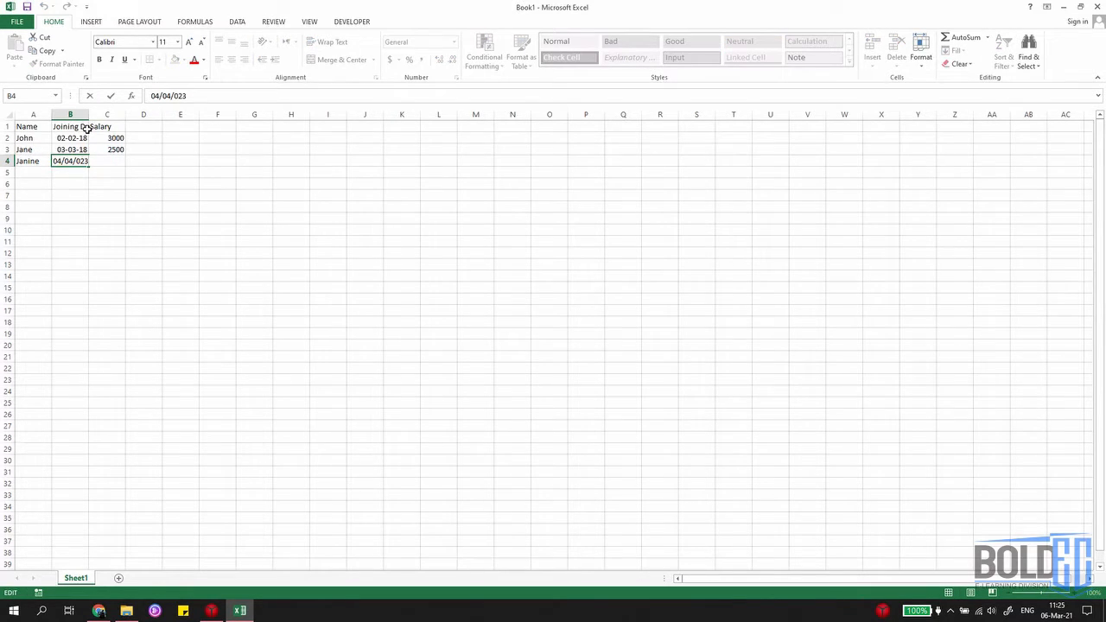
key("BackSpace")
key("BackSpace")
type("2")
key("Tab")
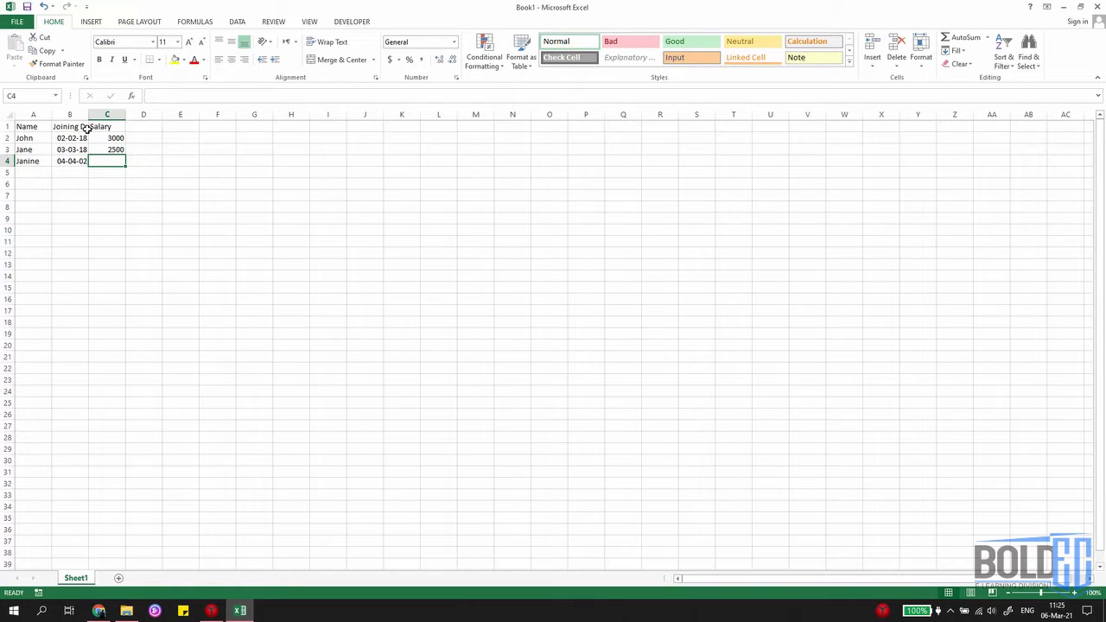
key("Left")
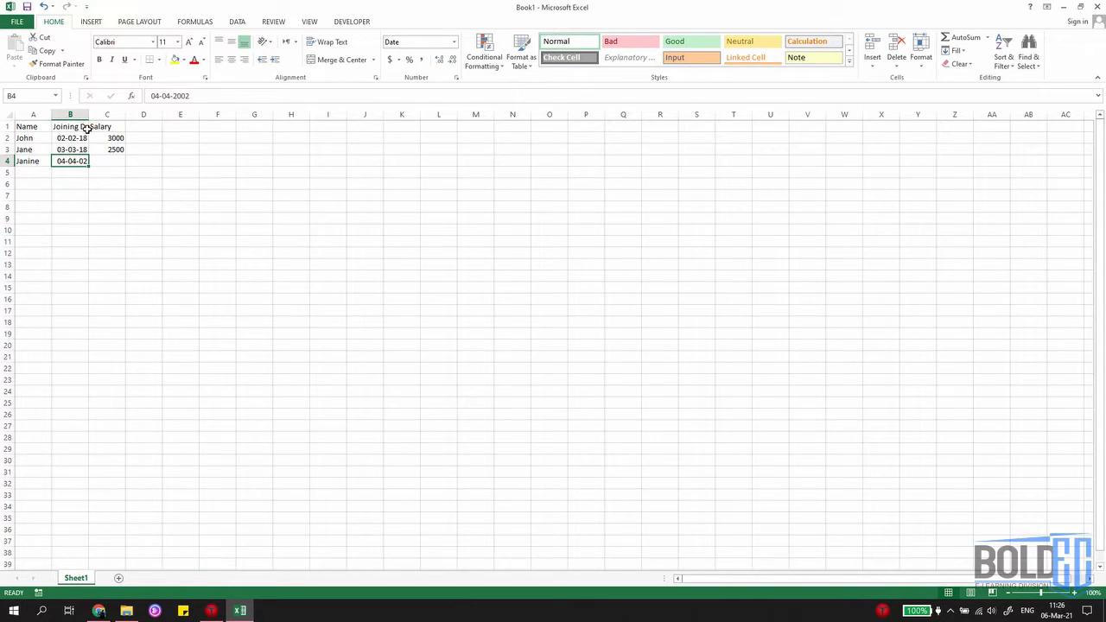
key("Right")
type("5000")
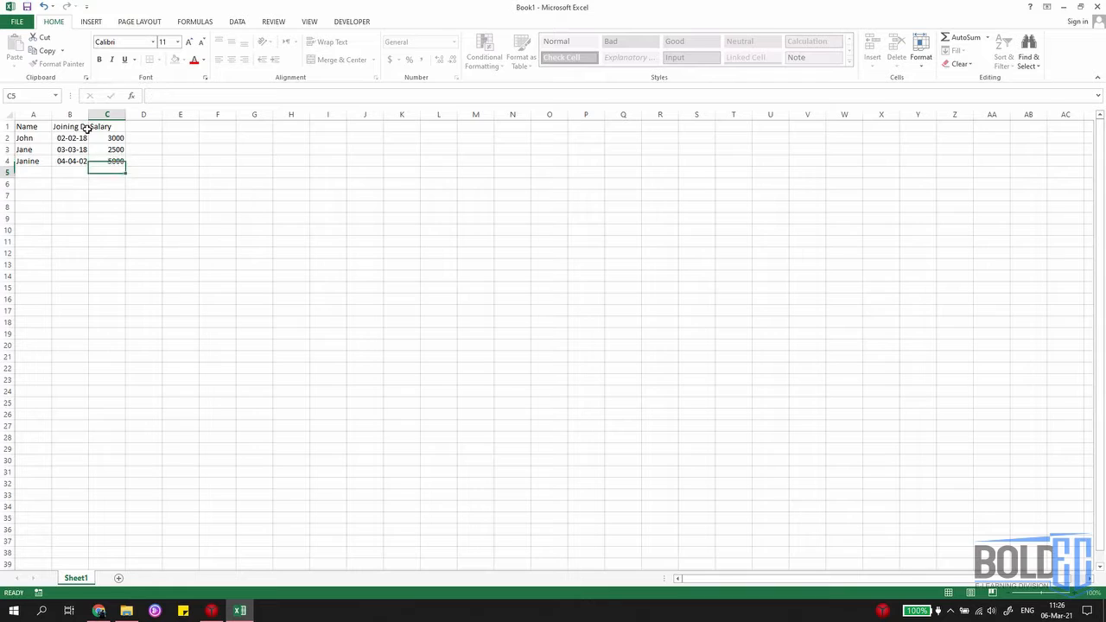
key("Return")
Step: Fill row 5 with the fourth employee's name, joining date 05/05/07 and salary 9000
key("Left")
key("Left")
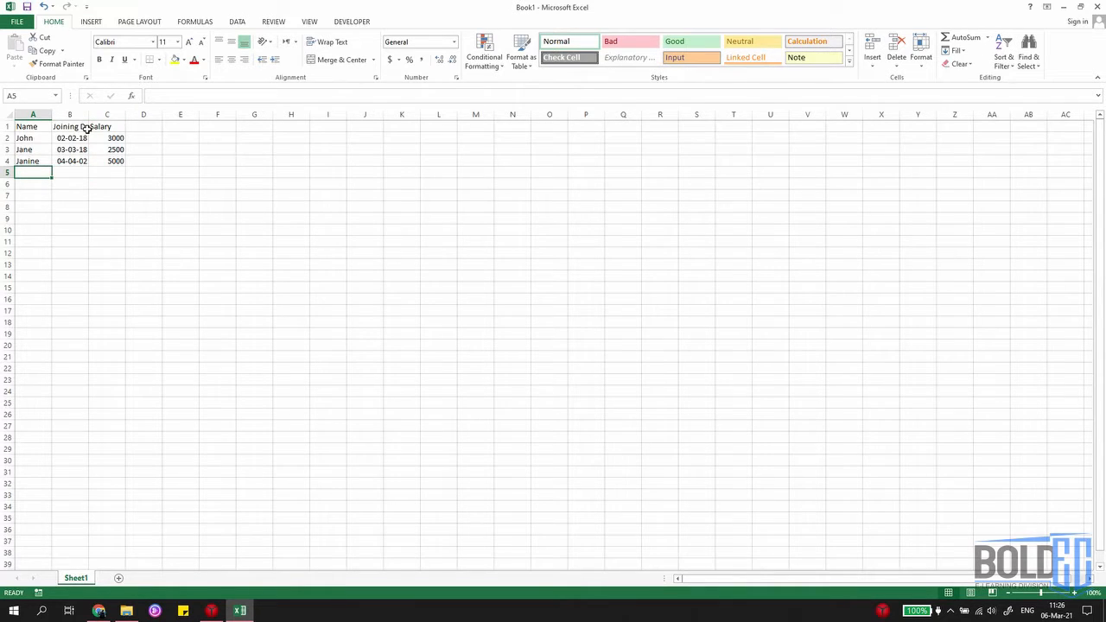
type("Jamess")
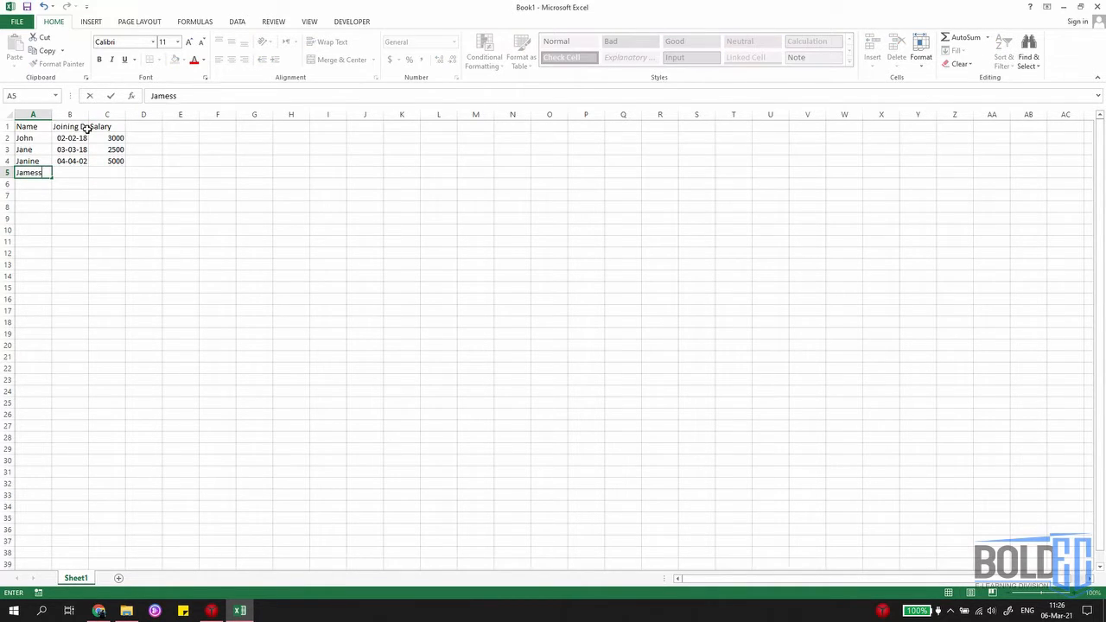
key("Right")
type("05/05/0")
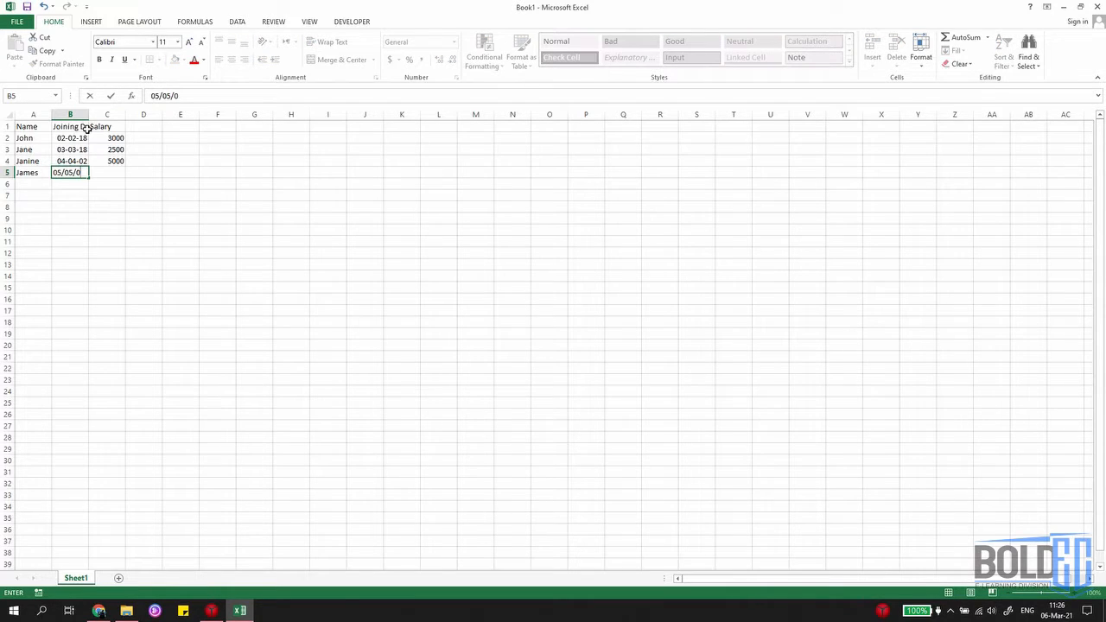
type("7")
key("Right")
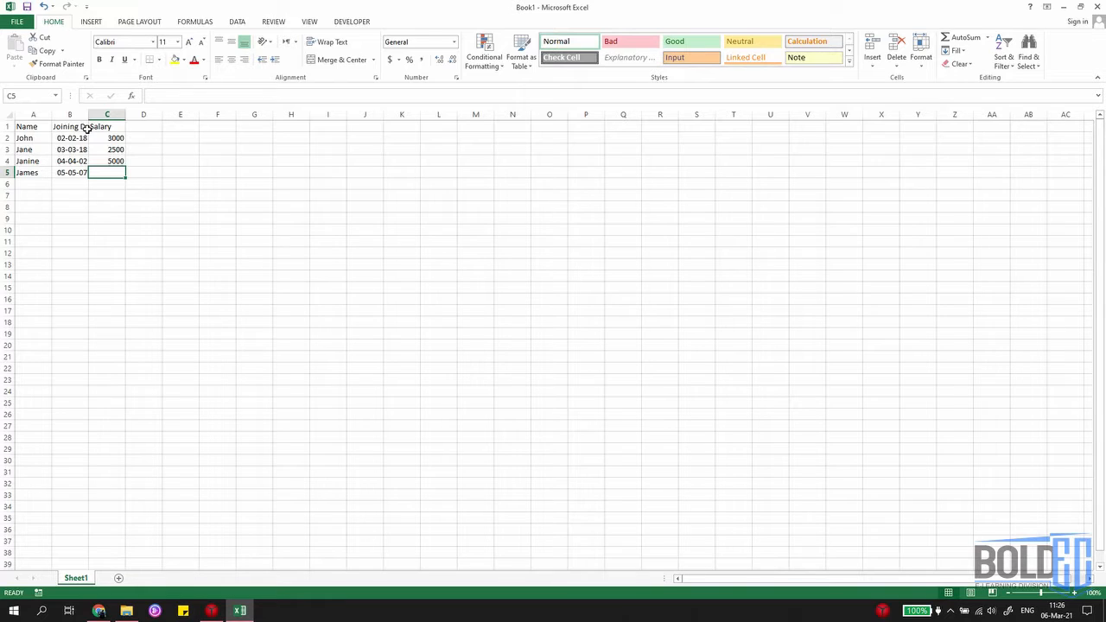
type("9000")
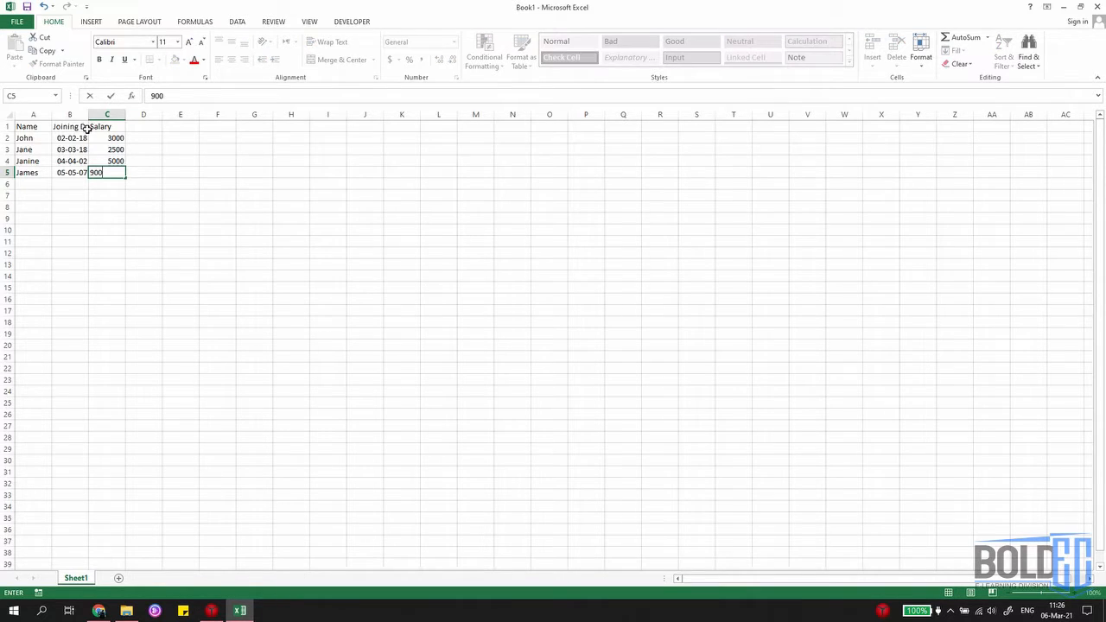
key("Return")
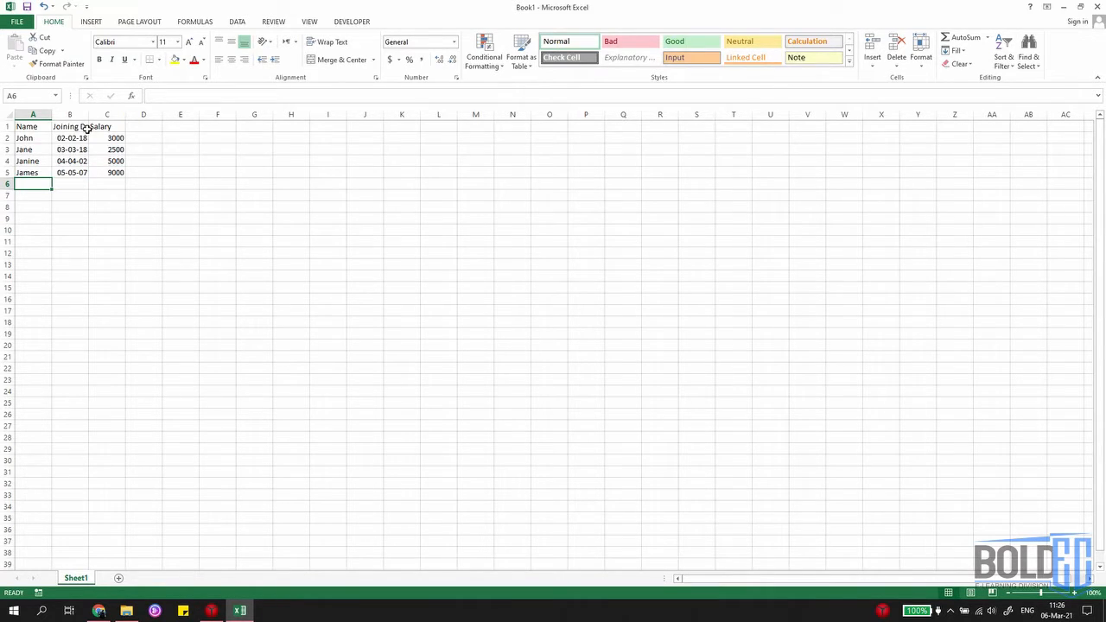
Step: Fill row 6 with the fifth employee's name, joining date 09/09/18 and salary 2000\
type("Joe")
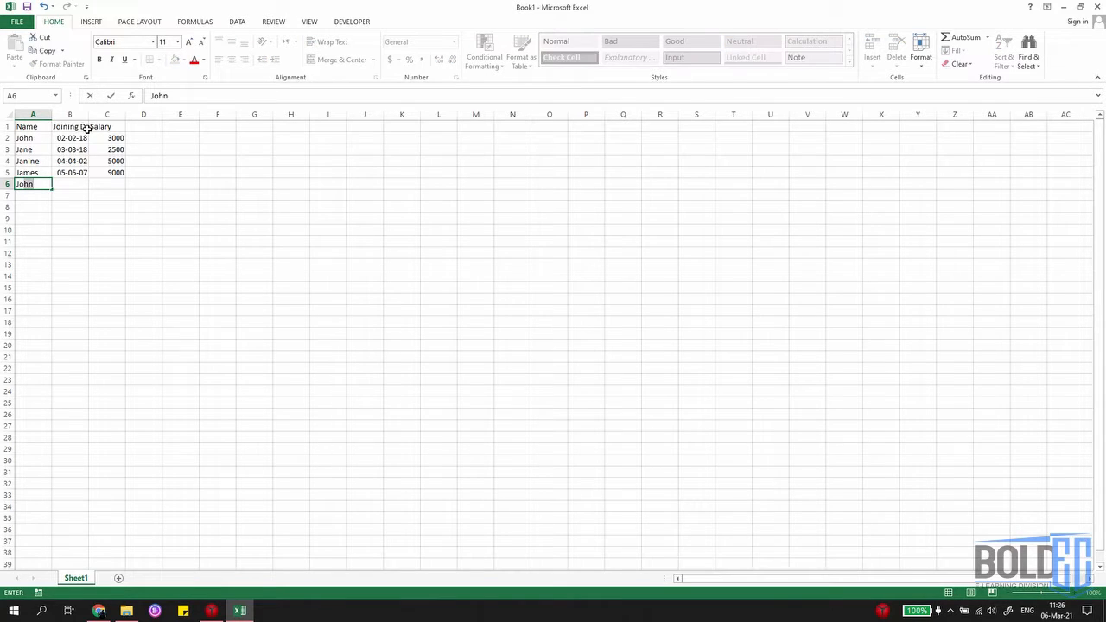
key("Right")
type("0")
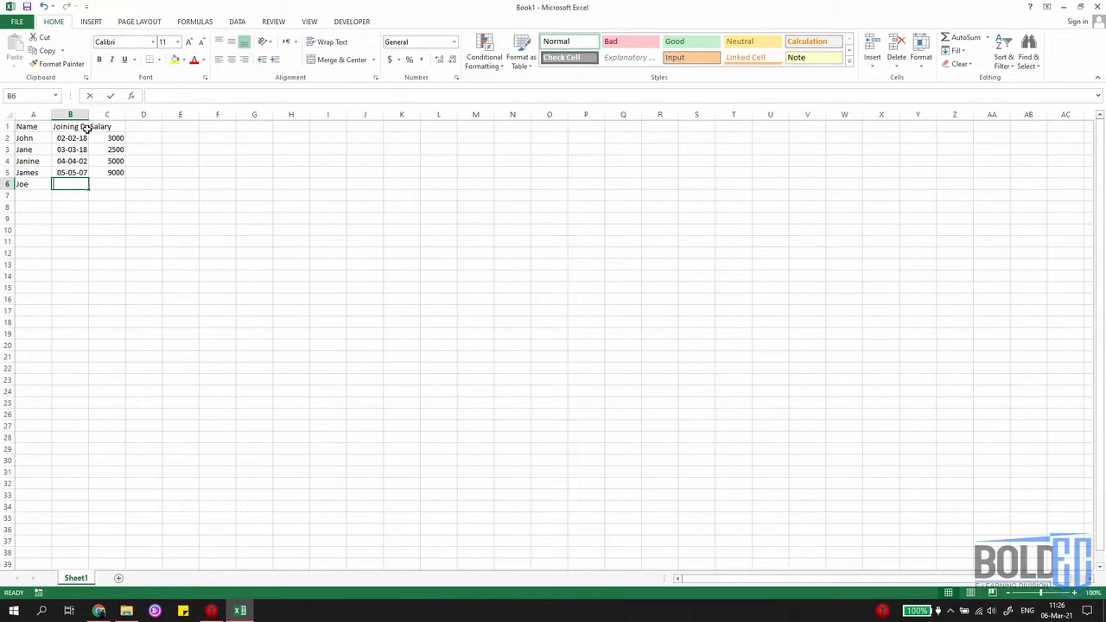
type("9")
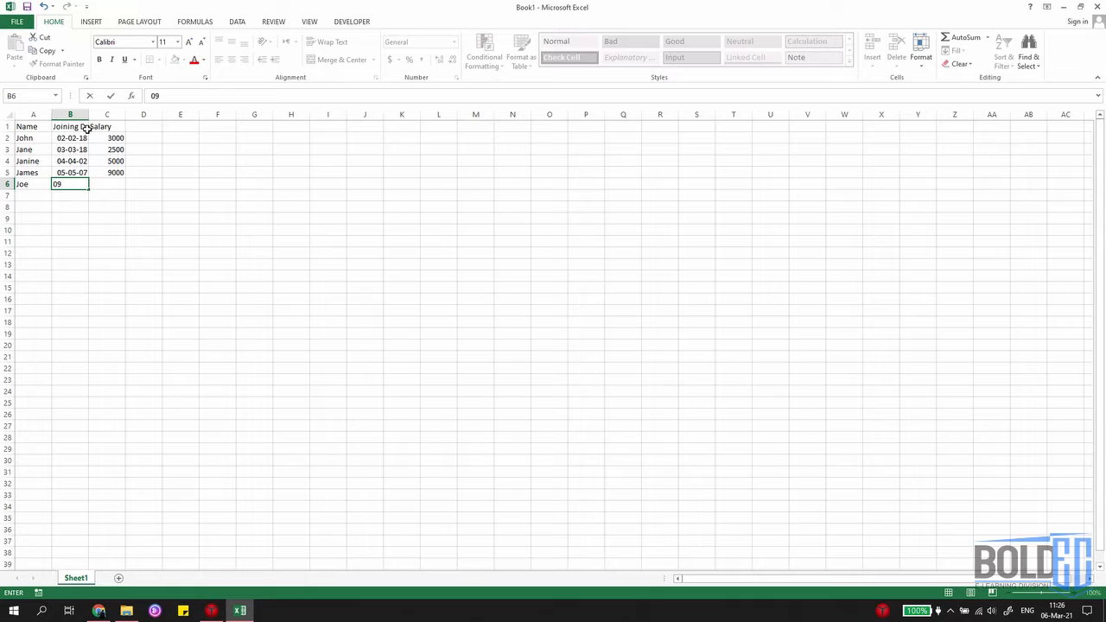
type("/09/18")
key("Tab")
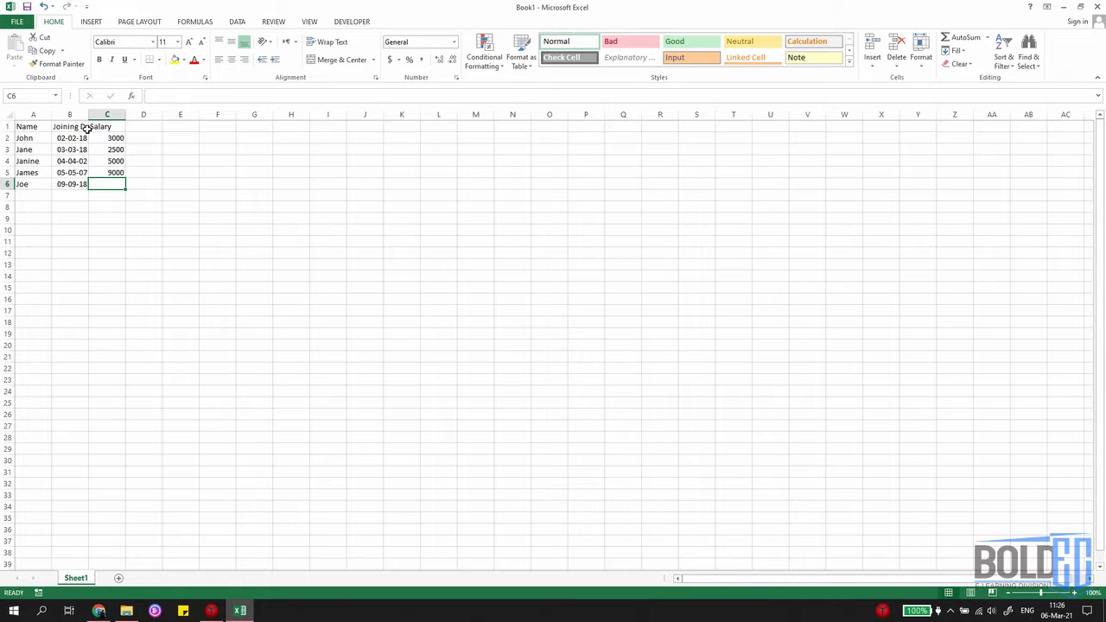
type("2000\\")
key("Return")
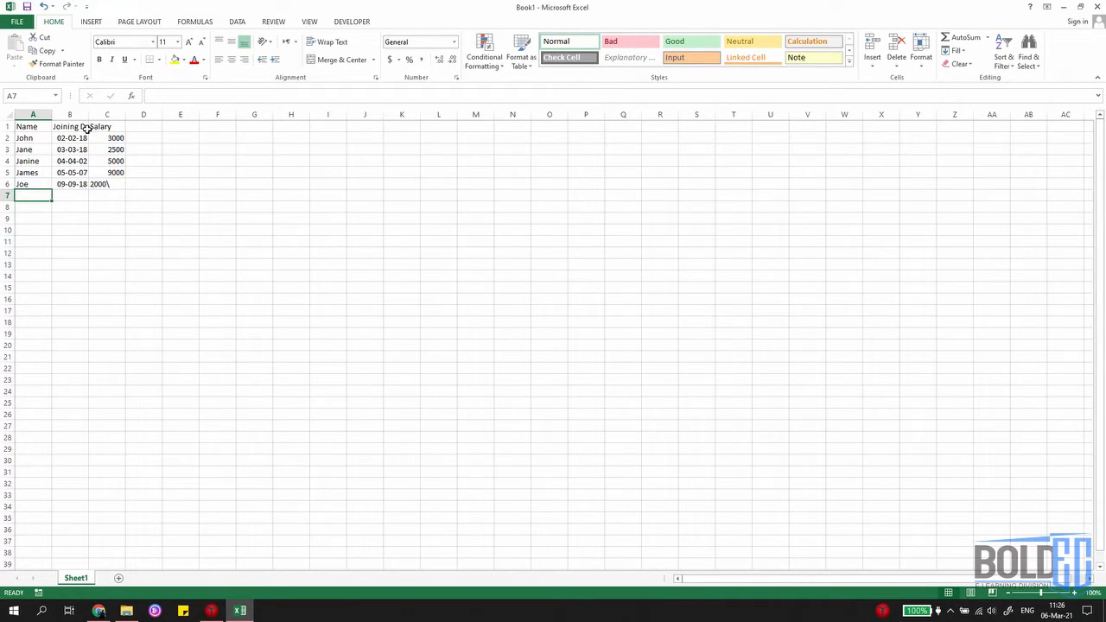
Step: Correct the salary in C6 to the plain number 2000
key("Up")
key("Right")
key("Right")
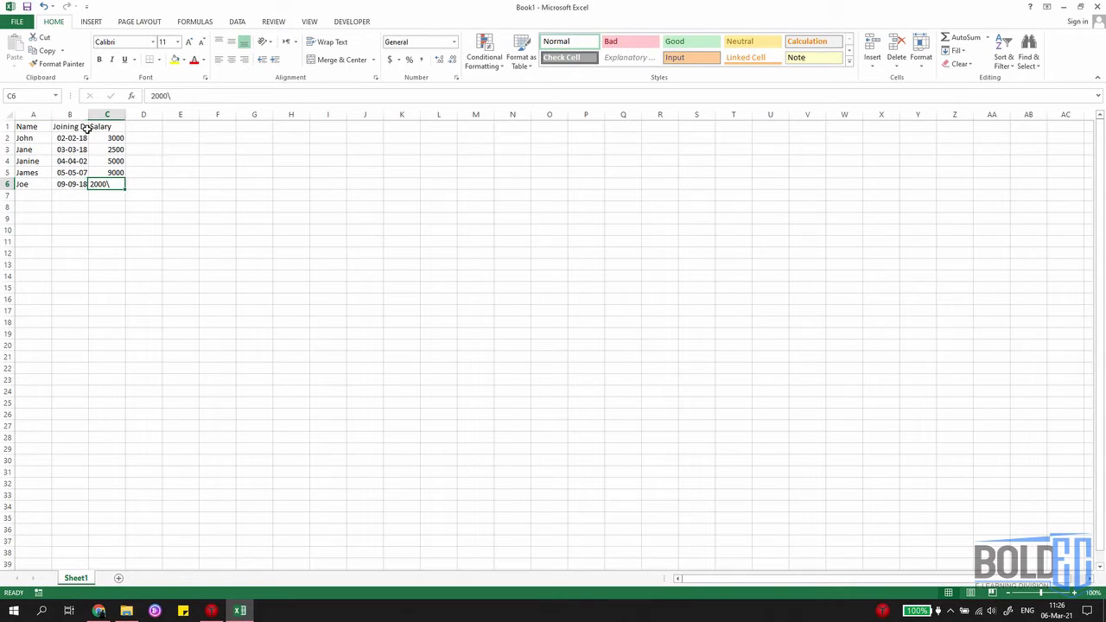
key("F2")
key("BackSpace")
key("BackSpace")
key("BackSpace")
type("00")
key("Return")
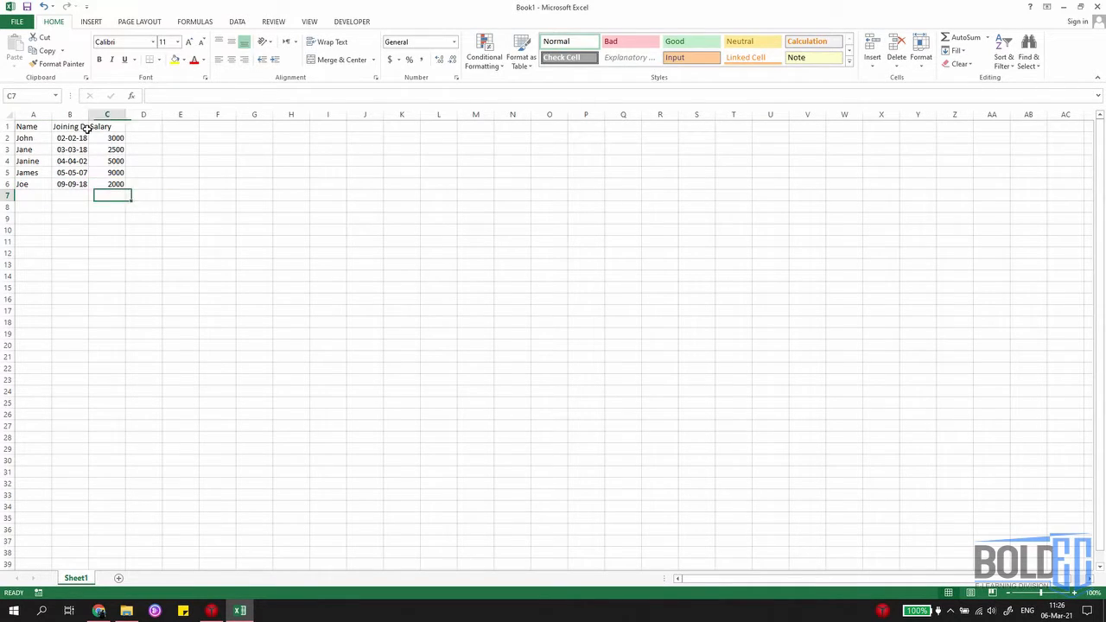
key("Right")
key("Down")
key("Down")
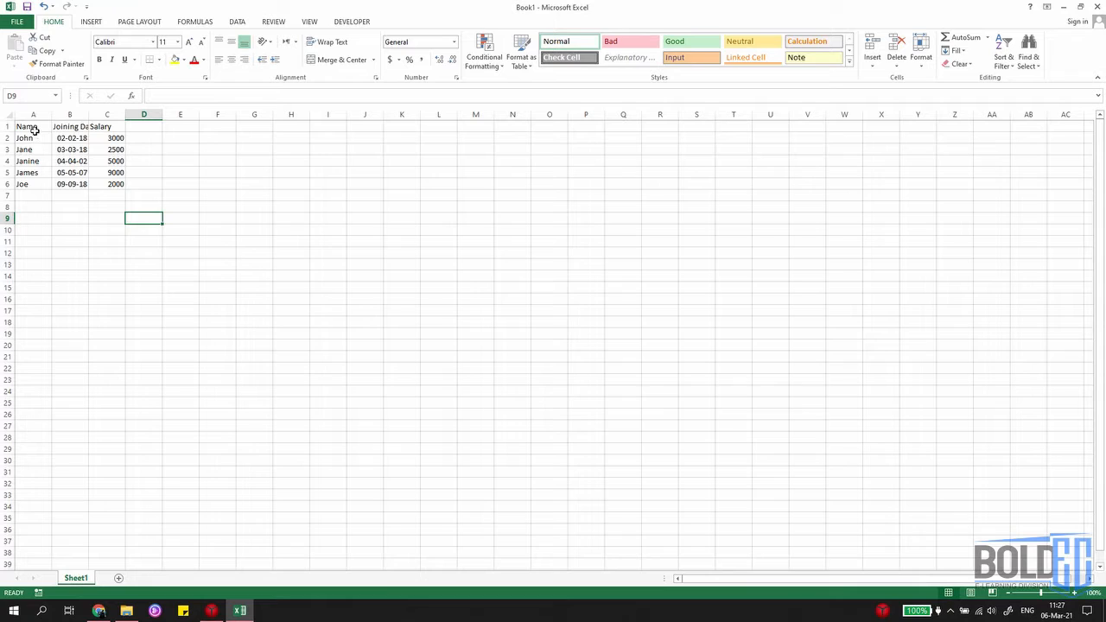
left_click_drag(53, 194, 61, 207)
left_click(34, 200)
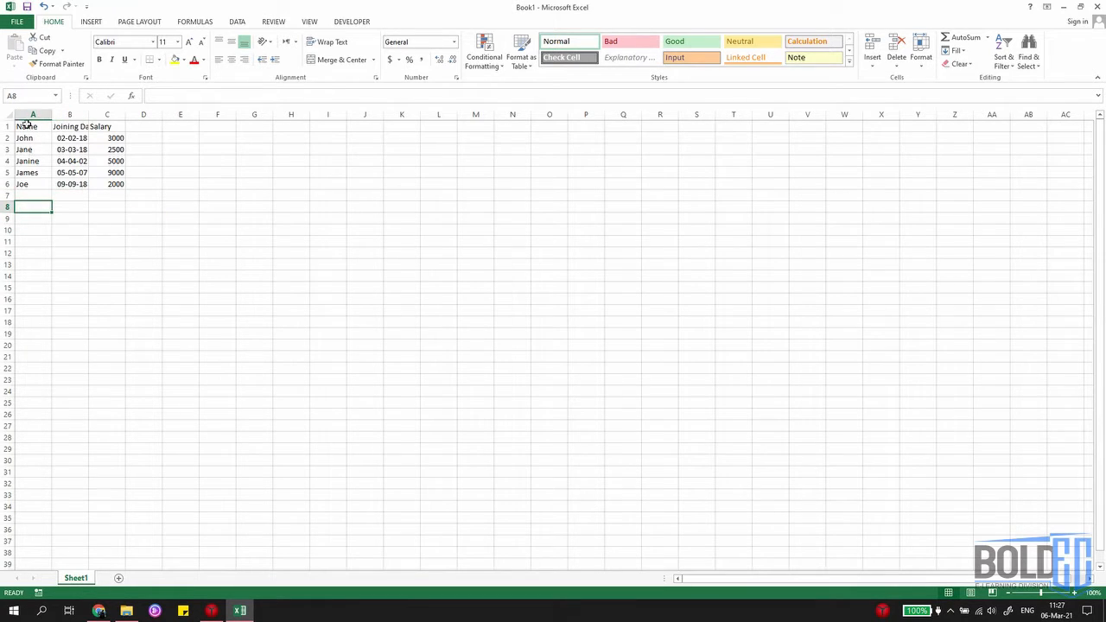
Step: Insert a blank column before the Name column
left_click(34, 114)
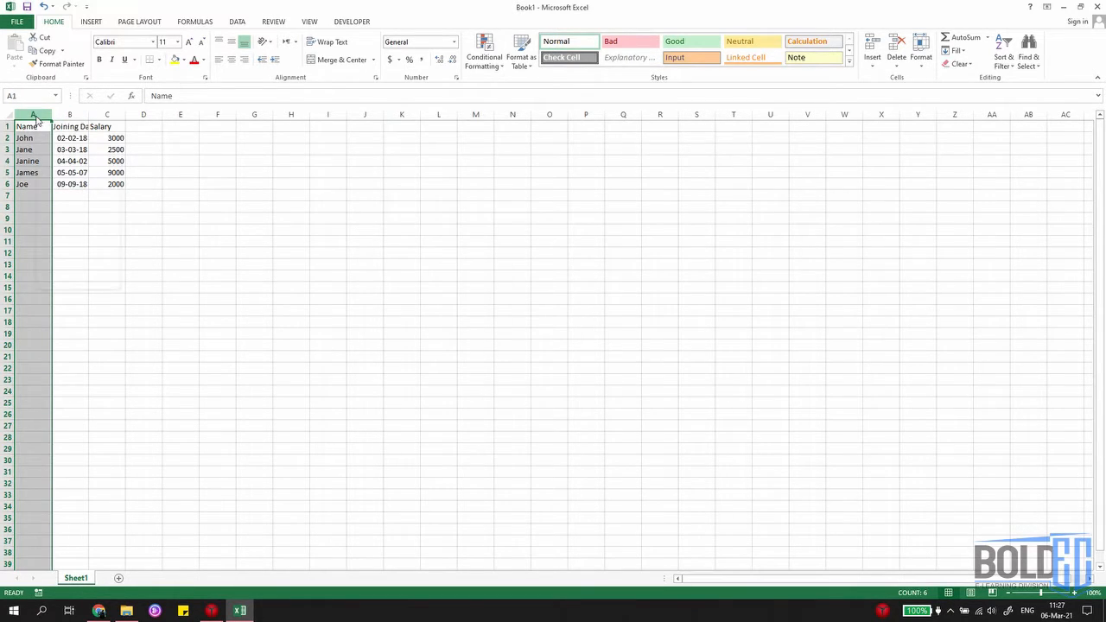
right_click(35, 115)
left_click(66, 197)
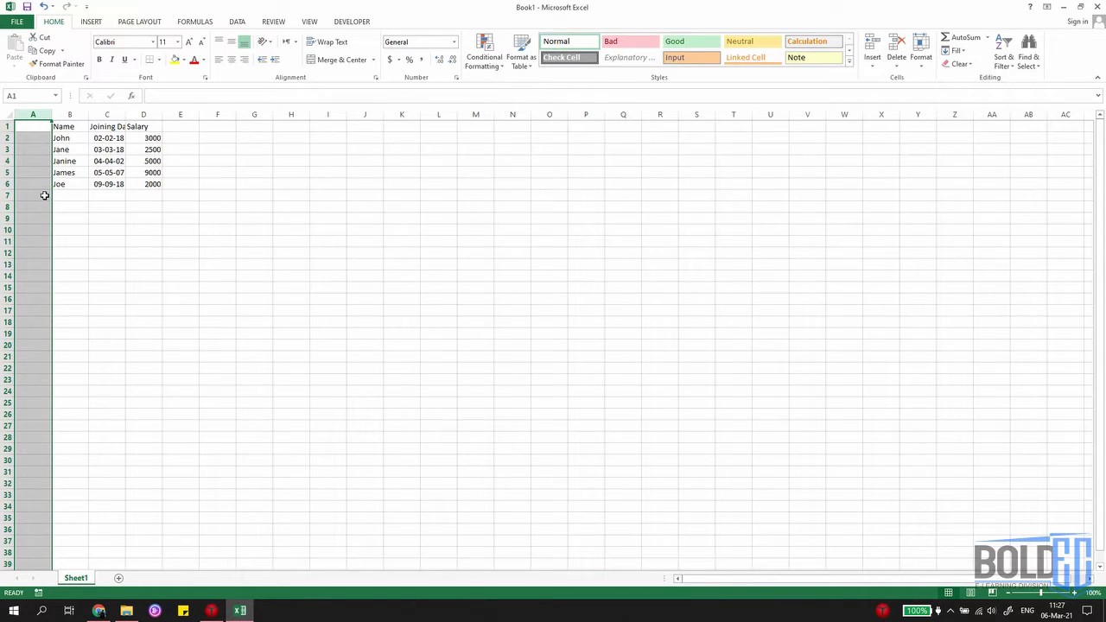
Step: Add the header ID in A1 and number the first two employees 1 and 2 below it
left_click(44, 129)
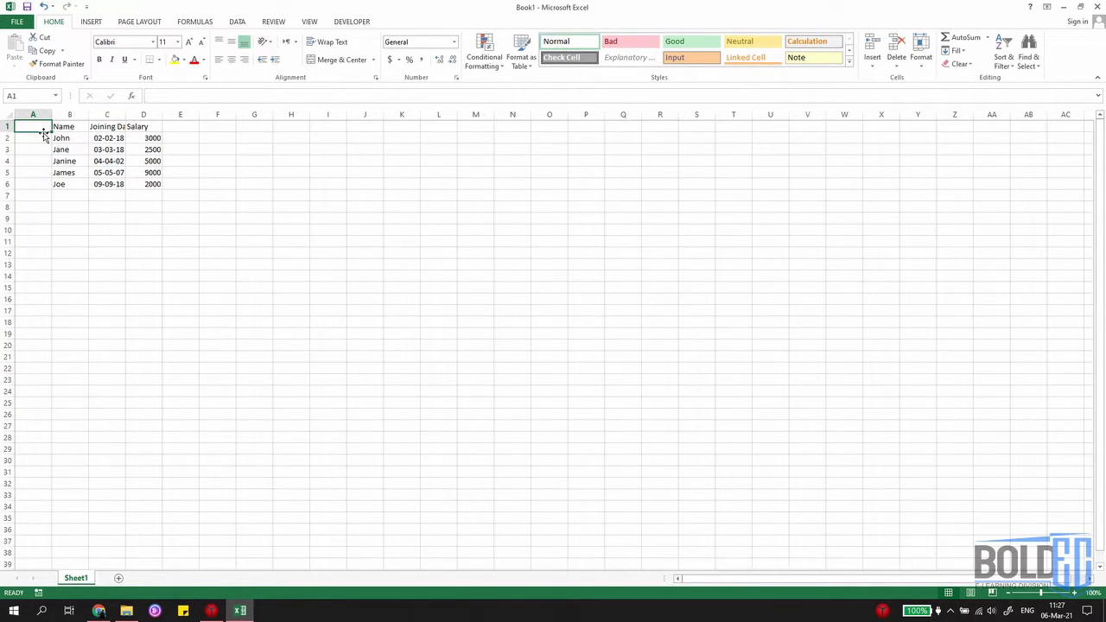
type("ID")
key("Return")
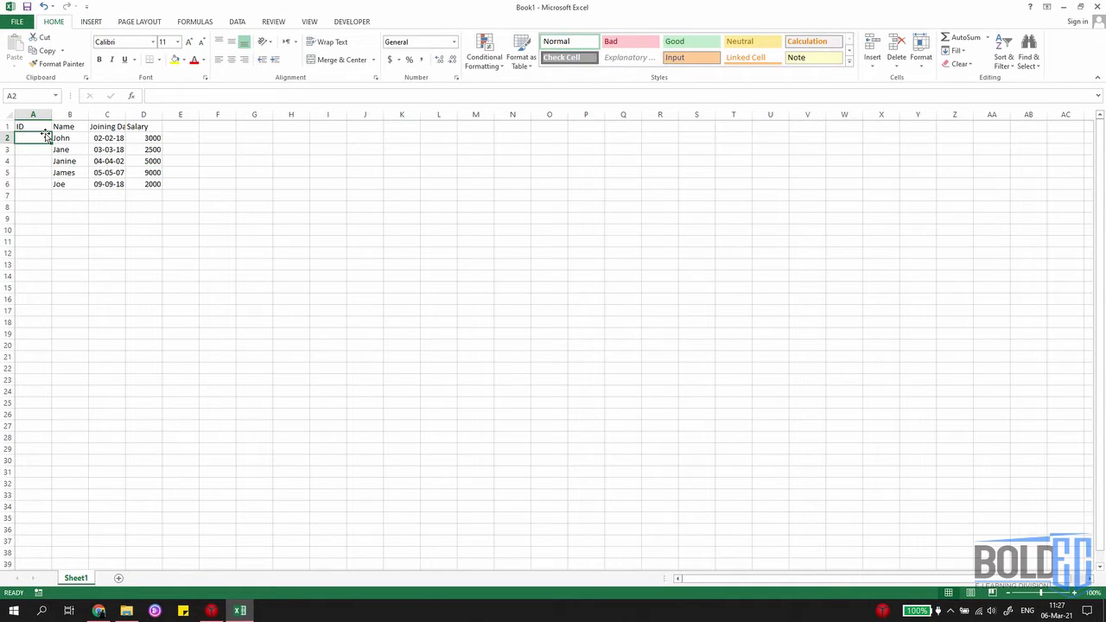
type("1")
key("Return")
type("2")
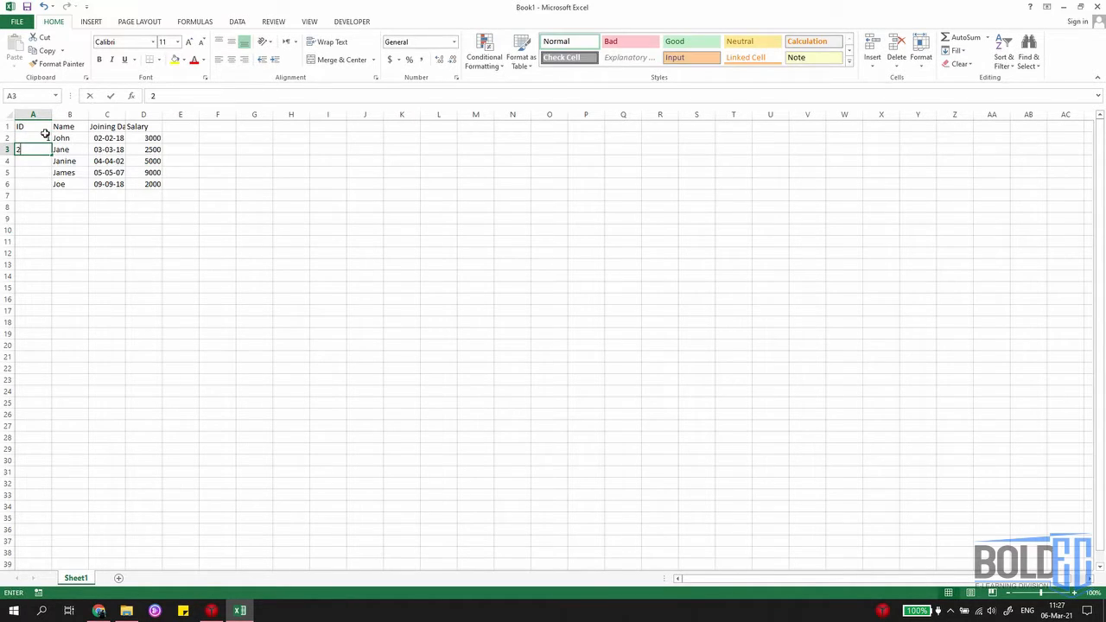
key("Return")
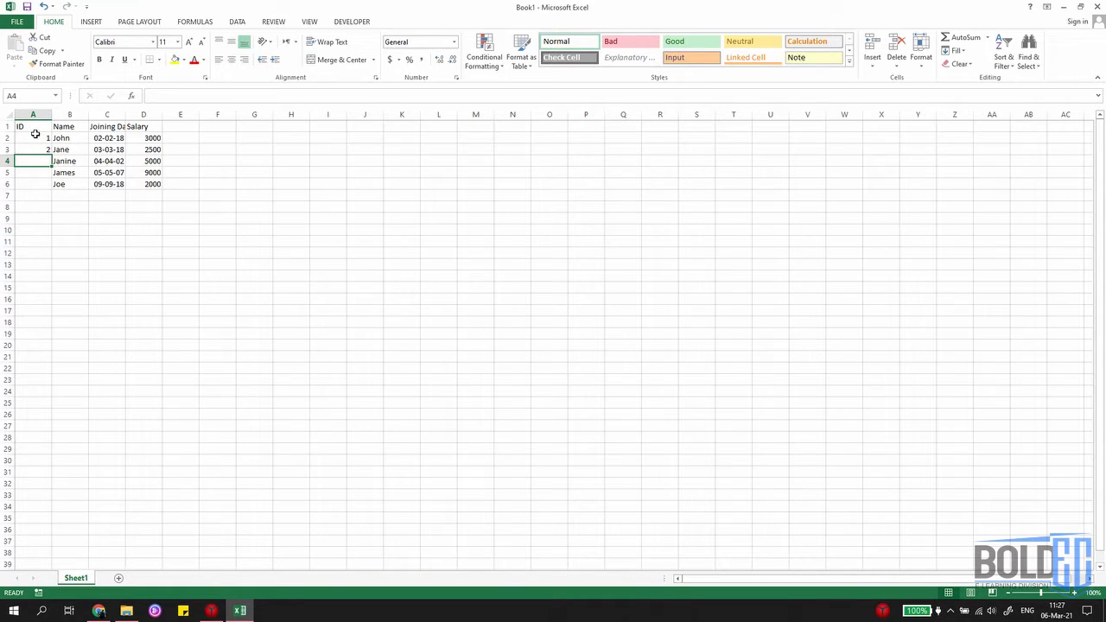
Step: Extend the ID number series from A2:A3 down to A6 to number all five employees
left_click_drag(32, 136, 32, 149)
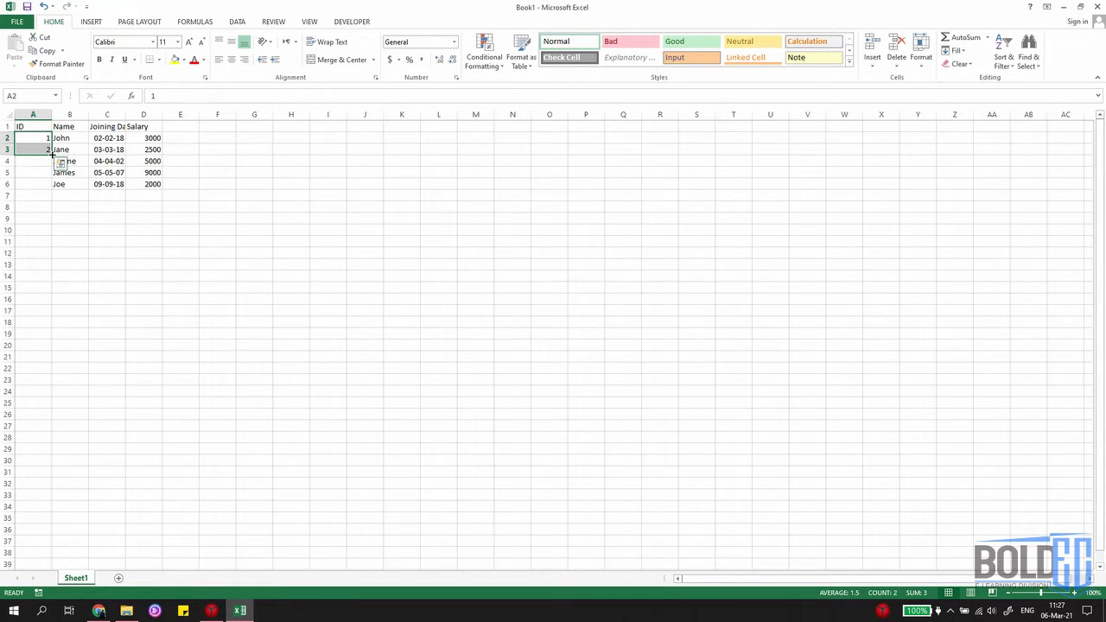
left_click_drag(52, 155, 53, 189)
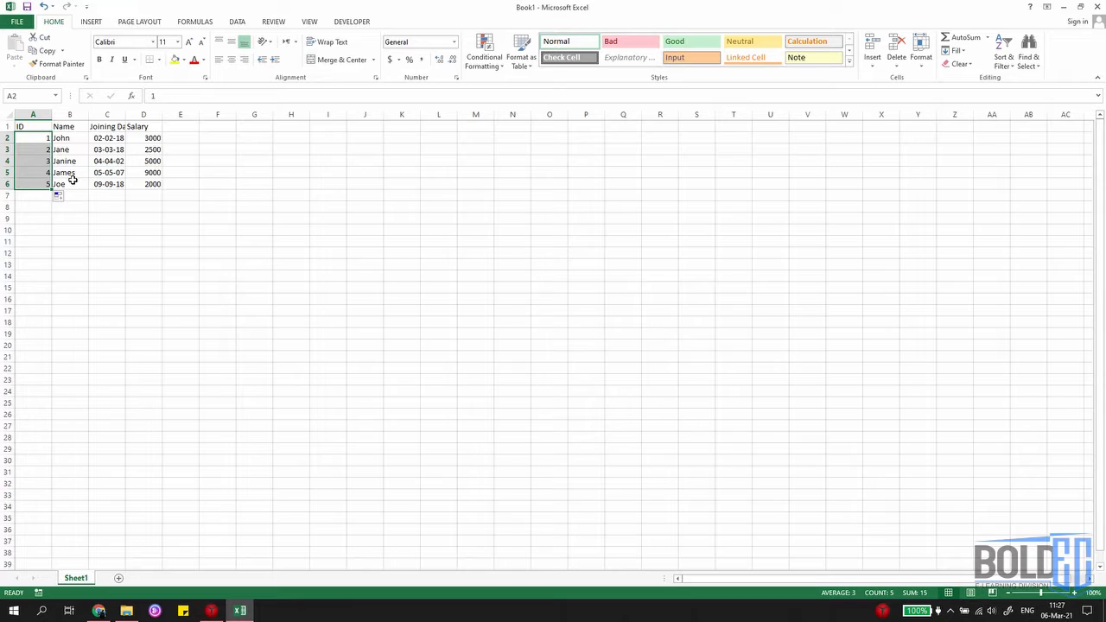
left_click(106, 229)
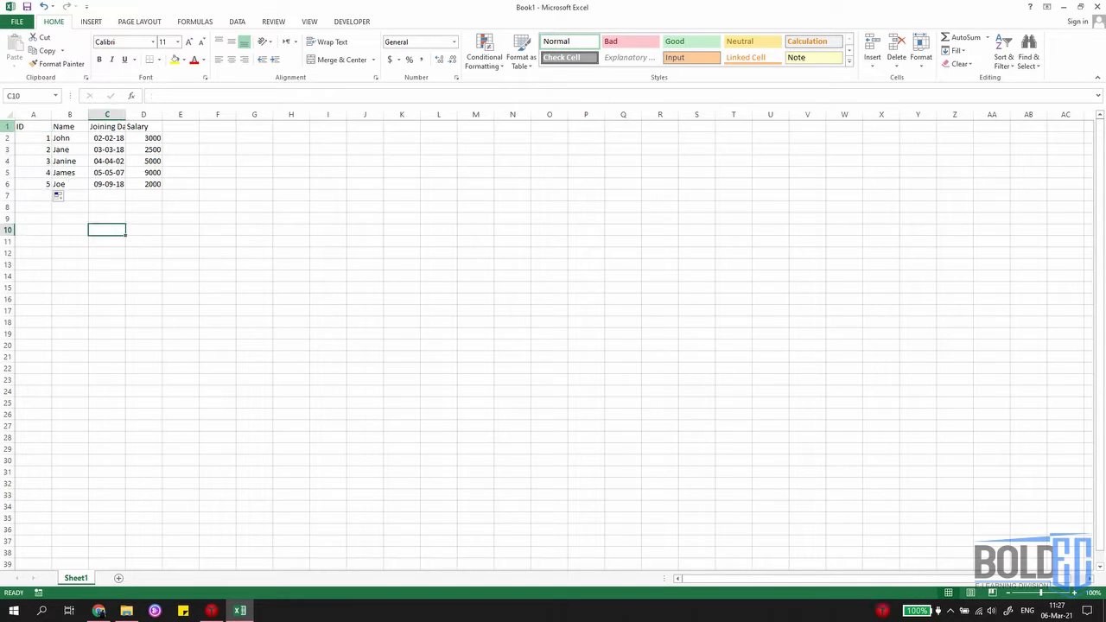
Step: Insert a blank row above the table's header row
right_click(11, 127)
left_click(105, 222)
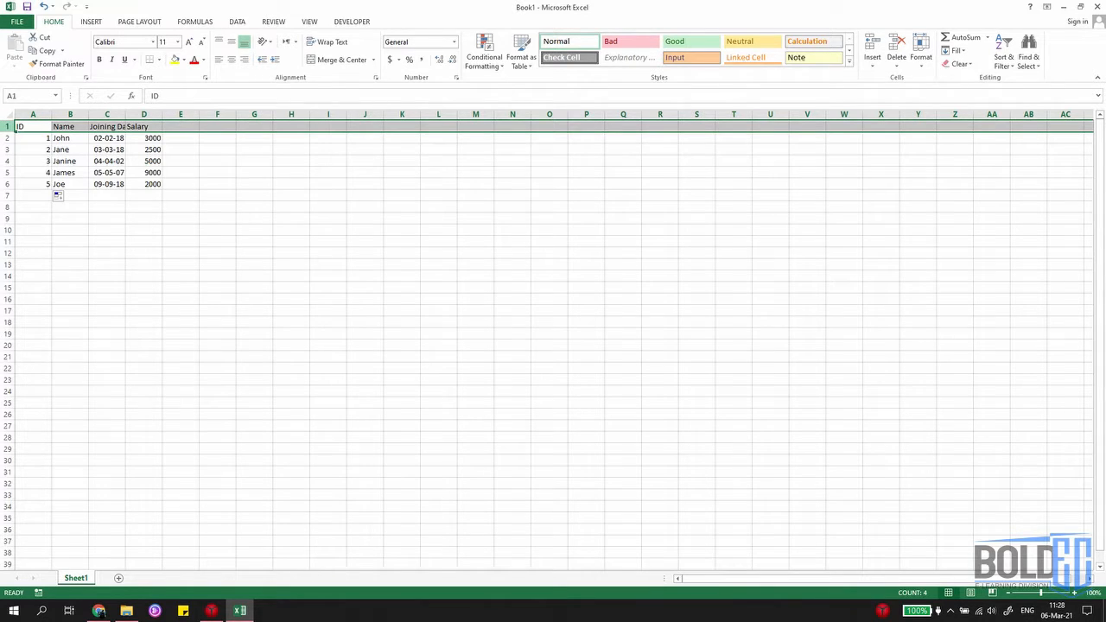
right_click(10, 128)
left_click(52, 210)
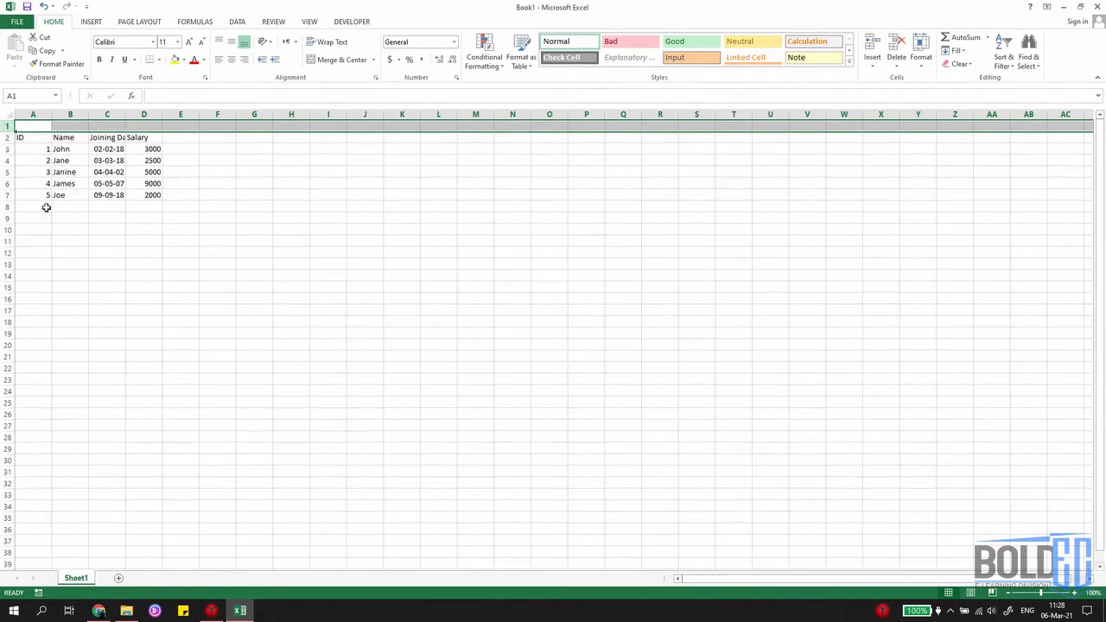
Step: Merge and center A1:D1 above the table and enter the title J's Company
left_click_drag(42, 126, 131, 123)
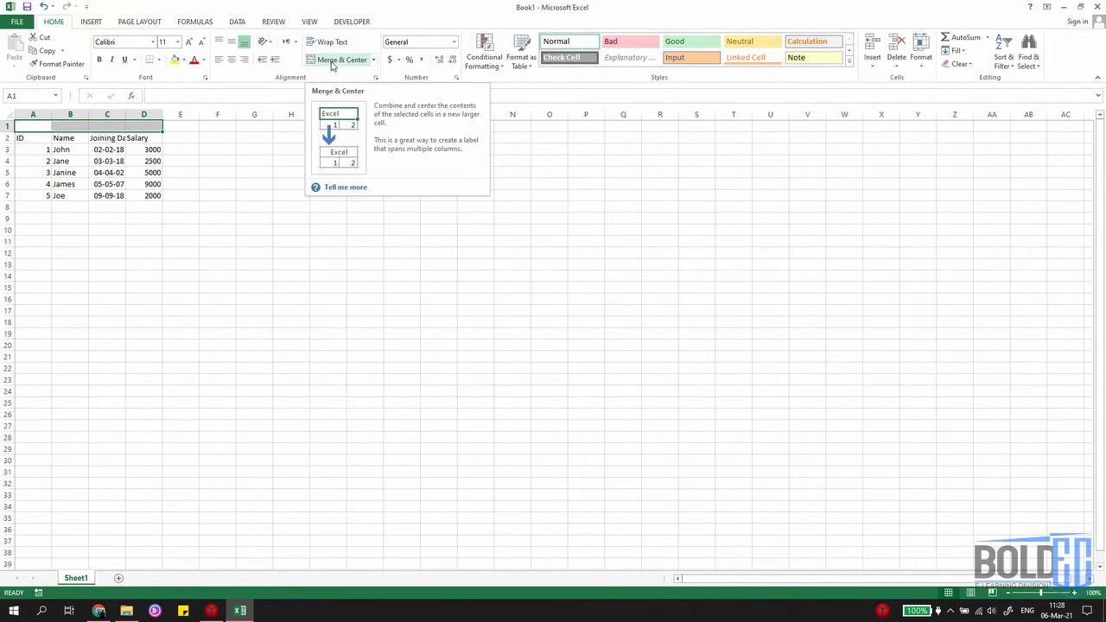
left_click(331, 62)
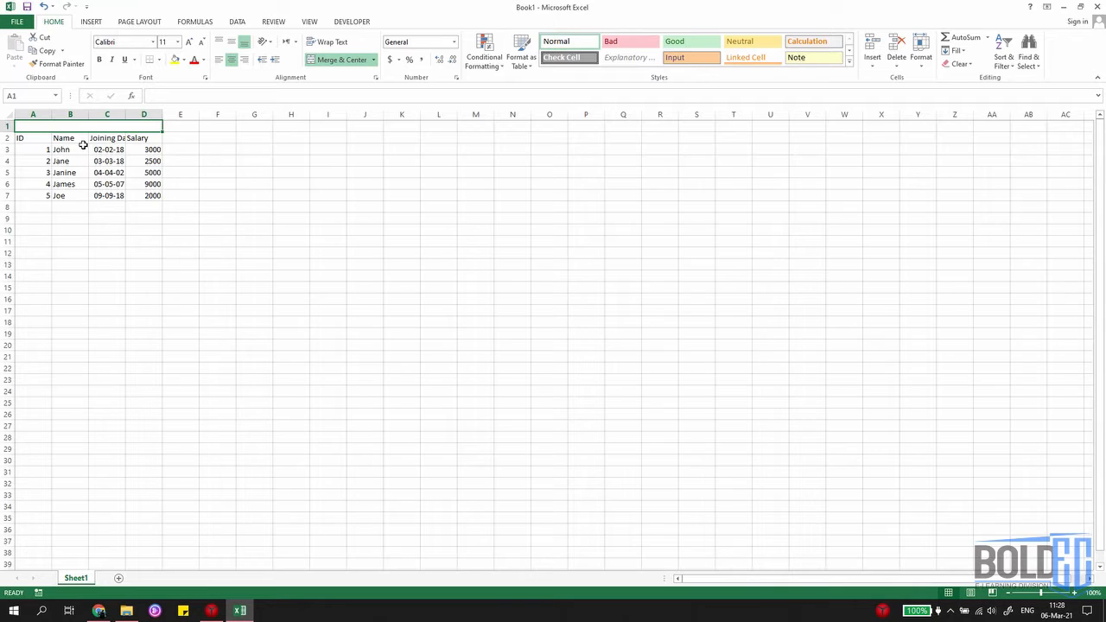
type("J")
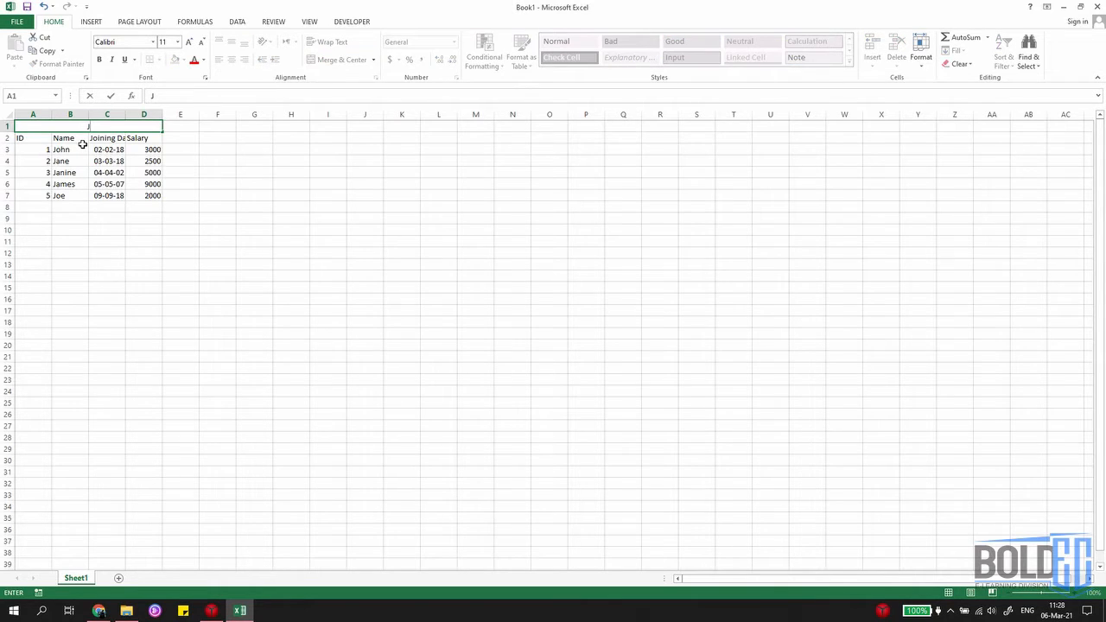
type("'s Company")
key("Return")
left_click(108, 161)
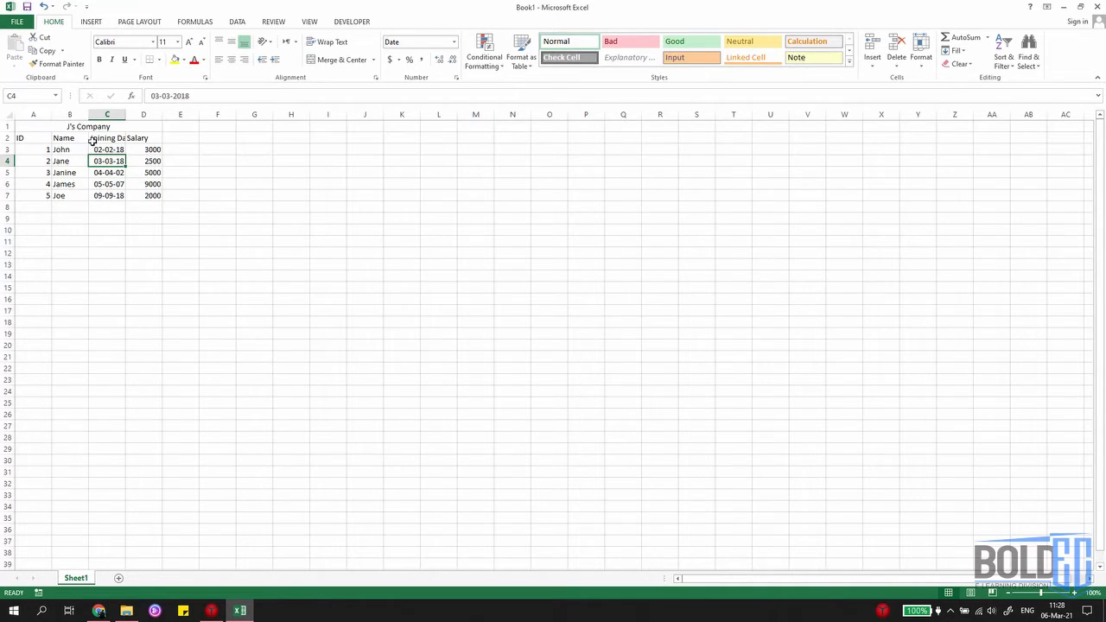
Step: Widen the ID column slightly
left_click(48, 128)
left_click(33, 139)
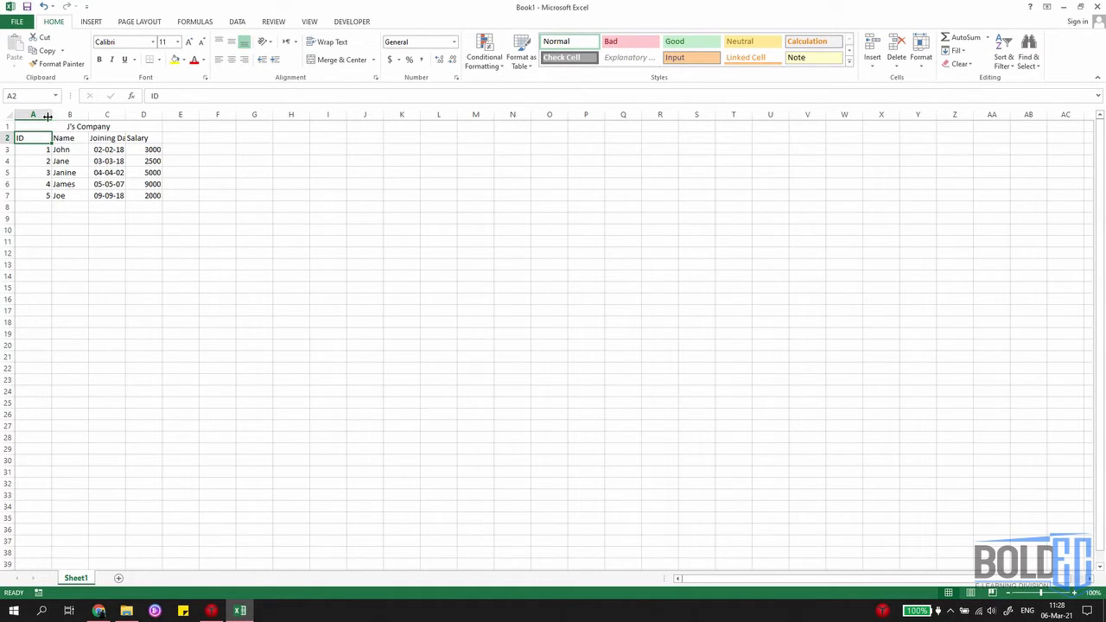
mouse_move(52, 115)
left_mouse_down()
mouse_move(35, 117)
mouse_move(54, 115)
left_mouse_up()
mouse_move(53, 115)
left_mouse_down()
mouse_move(38, 114)
mouse_move(56, 115)
left_mouse_up()
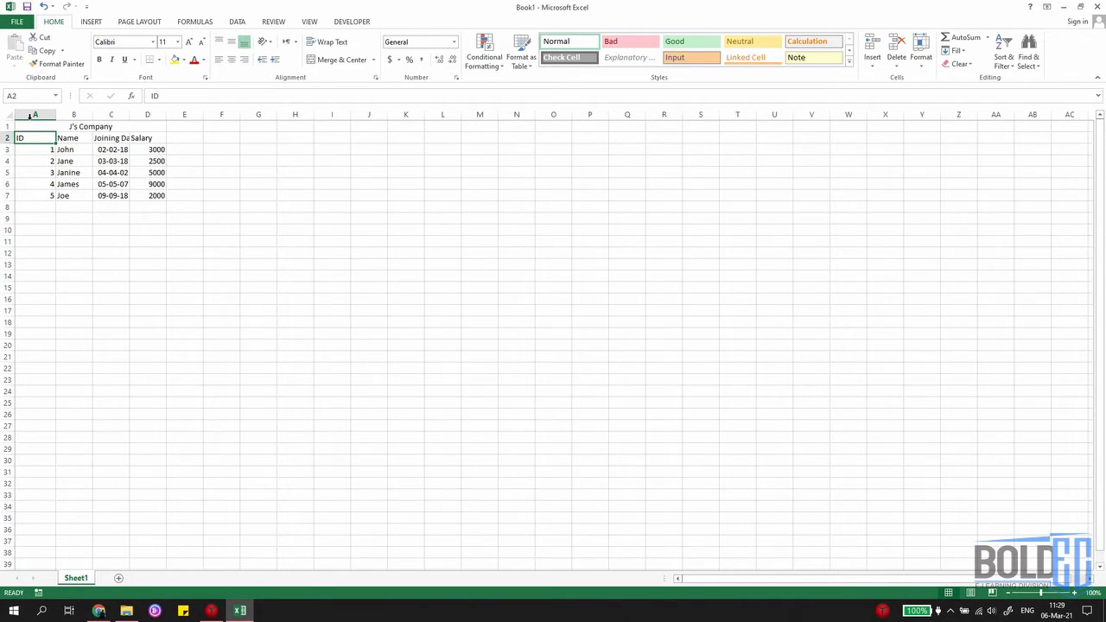
Step: Fit the ID column's width to its contents, and do the same for all columns A through D
left_click(31, 115)
double_click(56, 110)
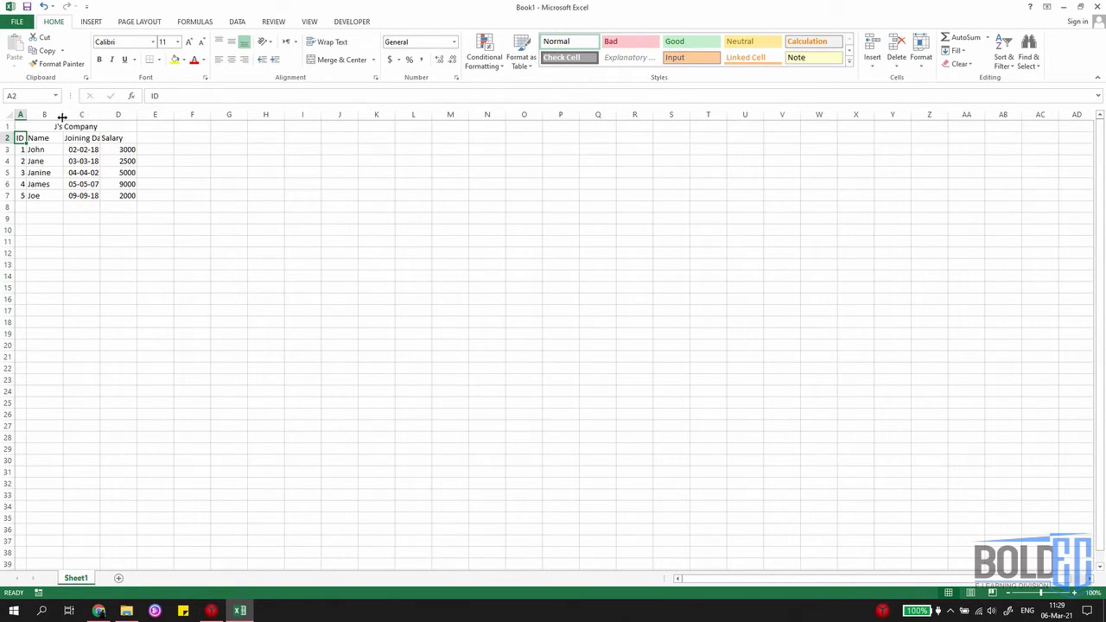
left_click_drag(20, 115, 133, 118)
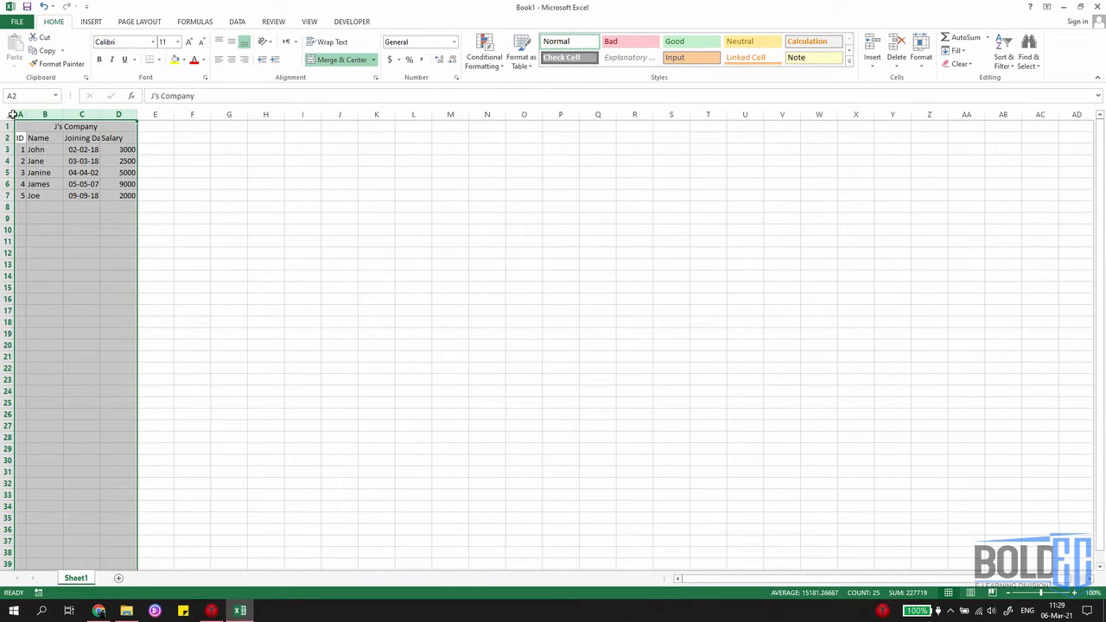
double_click(62, 114)
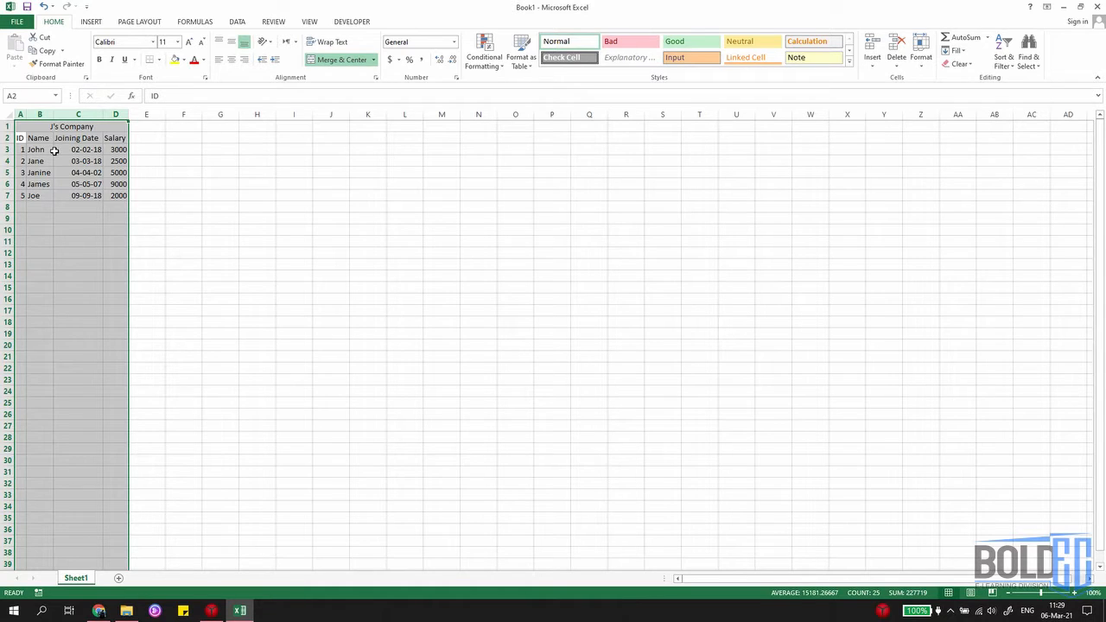
left_click(93, 130)
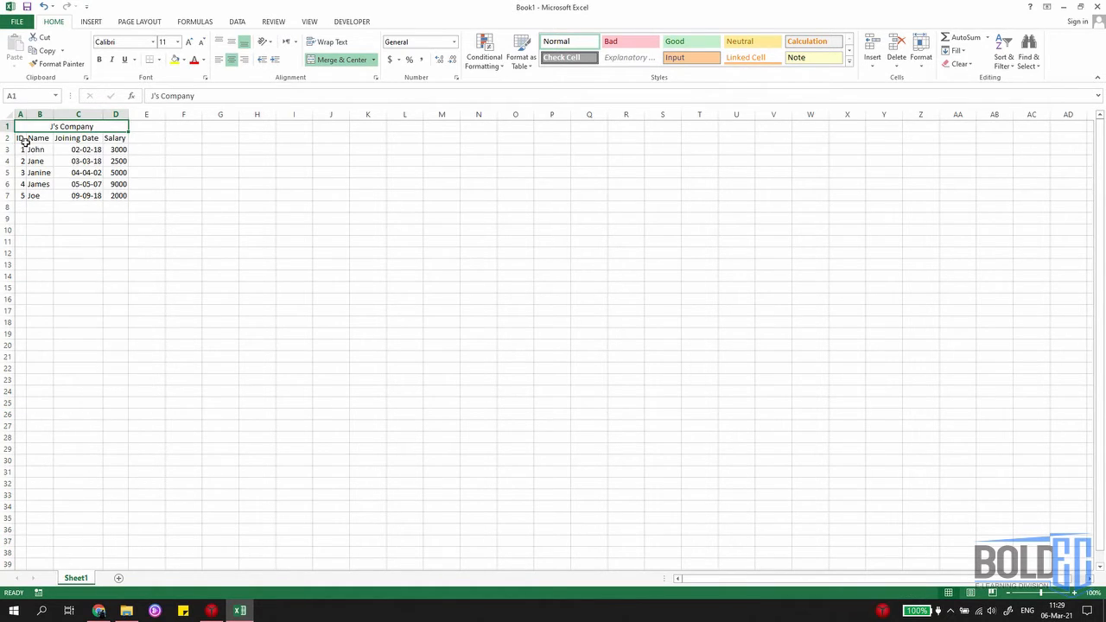
Step: Increase the title row's height to about double, resetting it once to its automatic height in between
left_click_drag(6, 132, 6, 143)
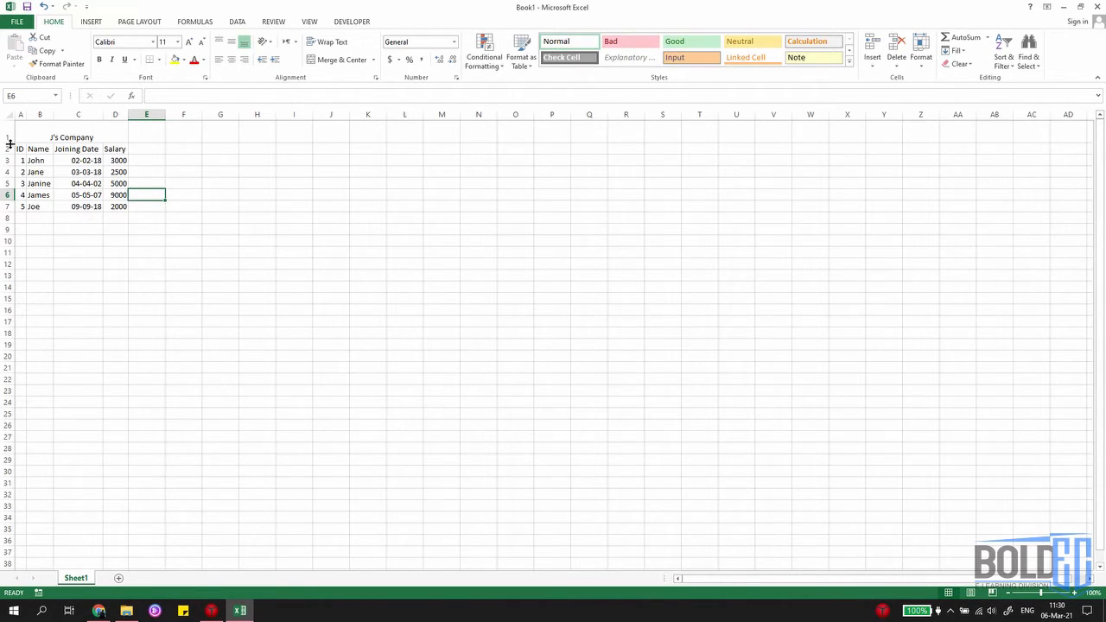
double_click(9, 142)
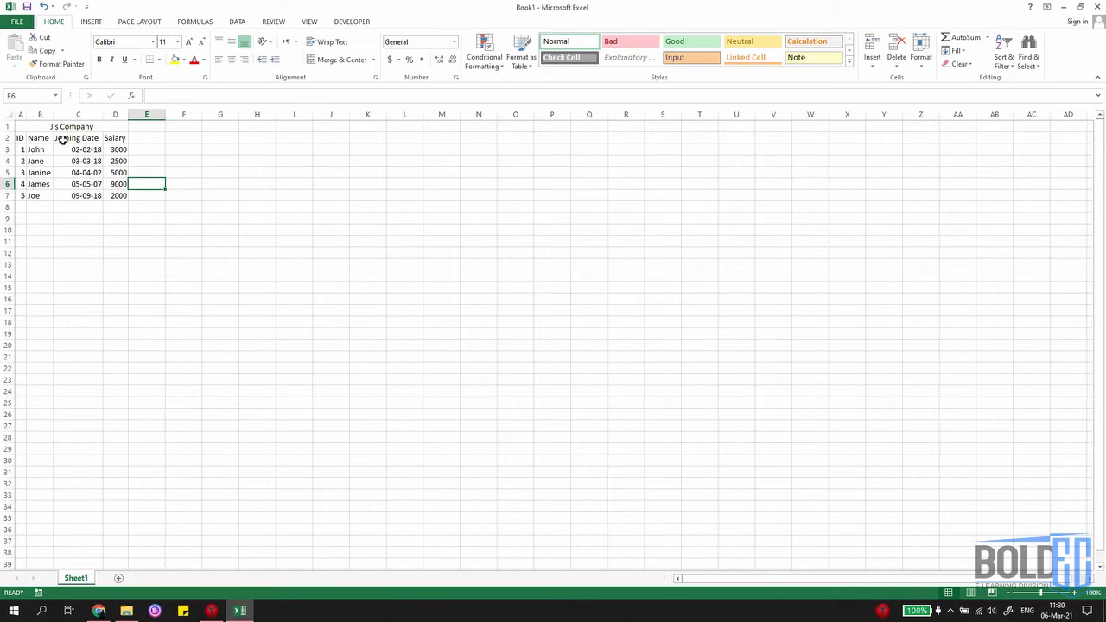
left_click_drag(9, 132, 8, 142)
left_click(220, 182)
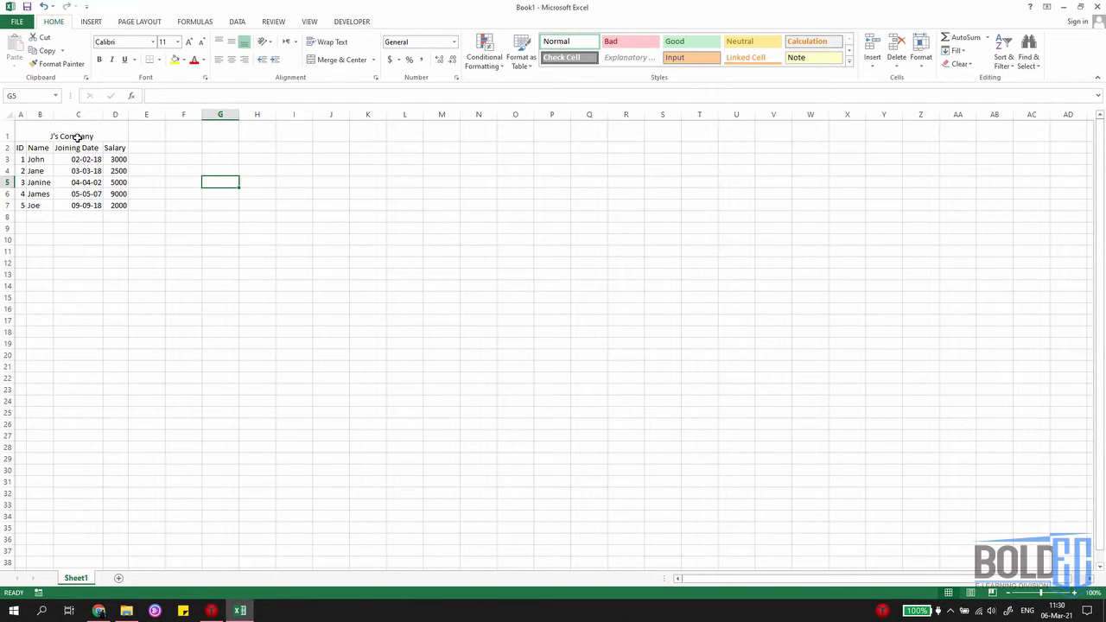
Step: Align the J's Company title vertically to the middle of its merged cell
left_click(82, 135)
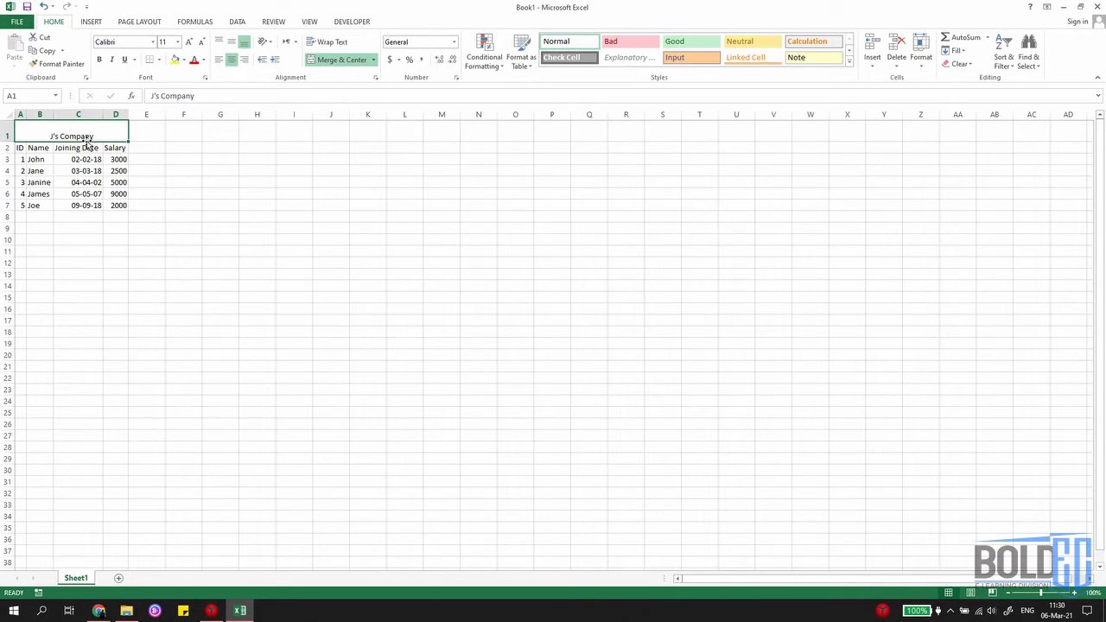
left_click(234, 43)
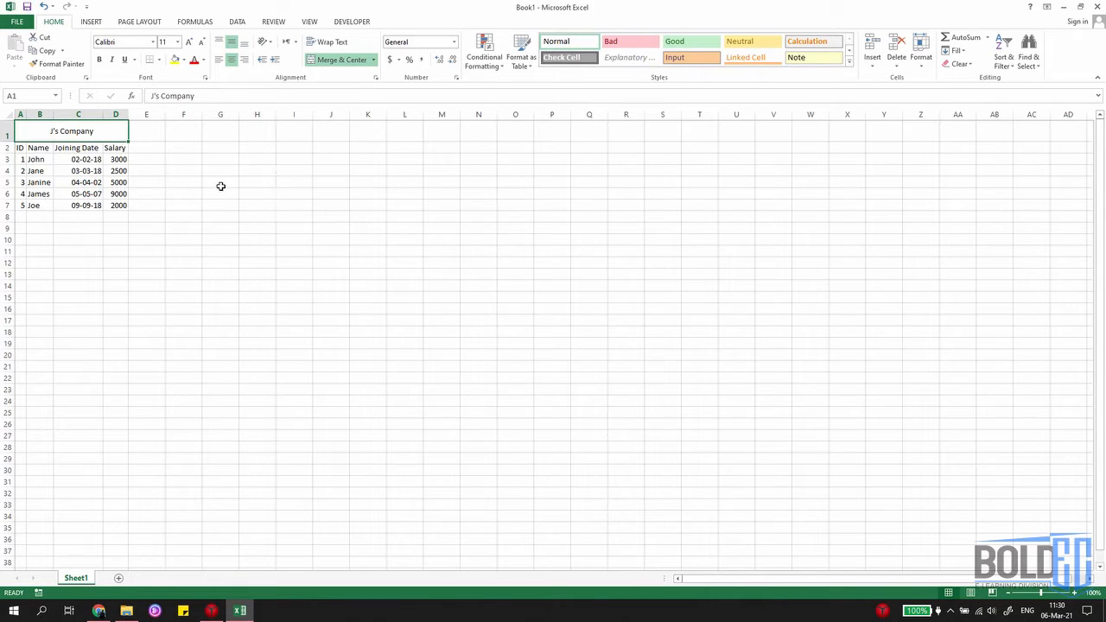
left_click(136, 162)
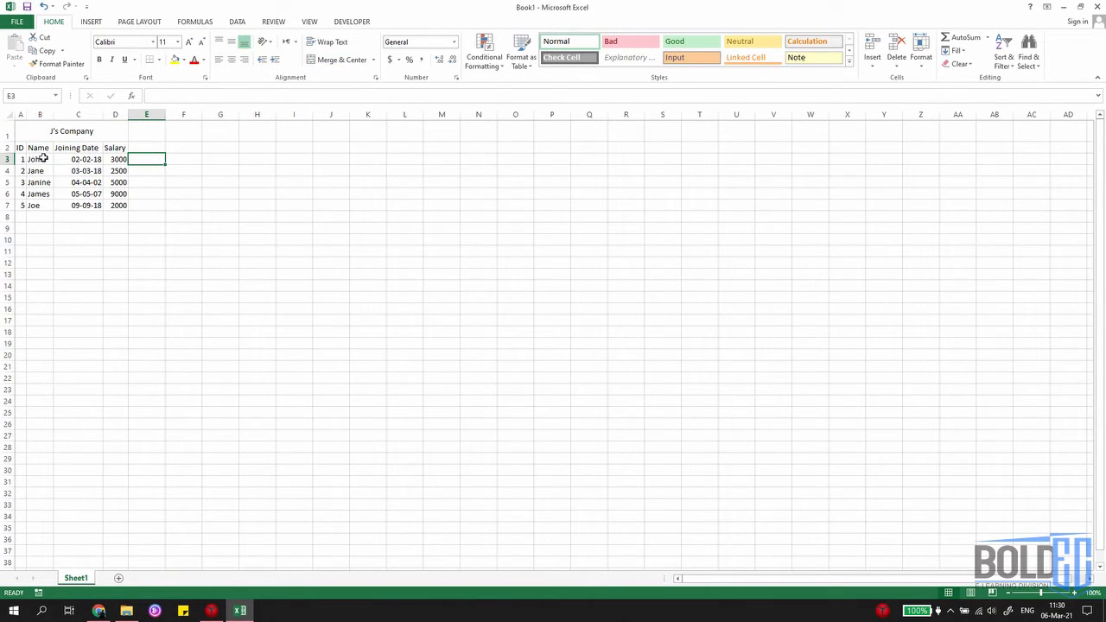
Step: Center the employee names in B3:B7 horizontally
left_click_drag(40, 159, 40, 206)
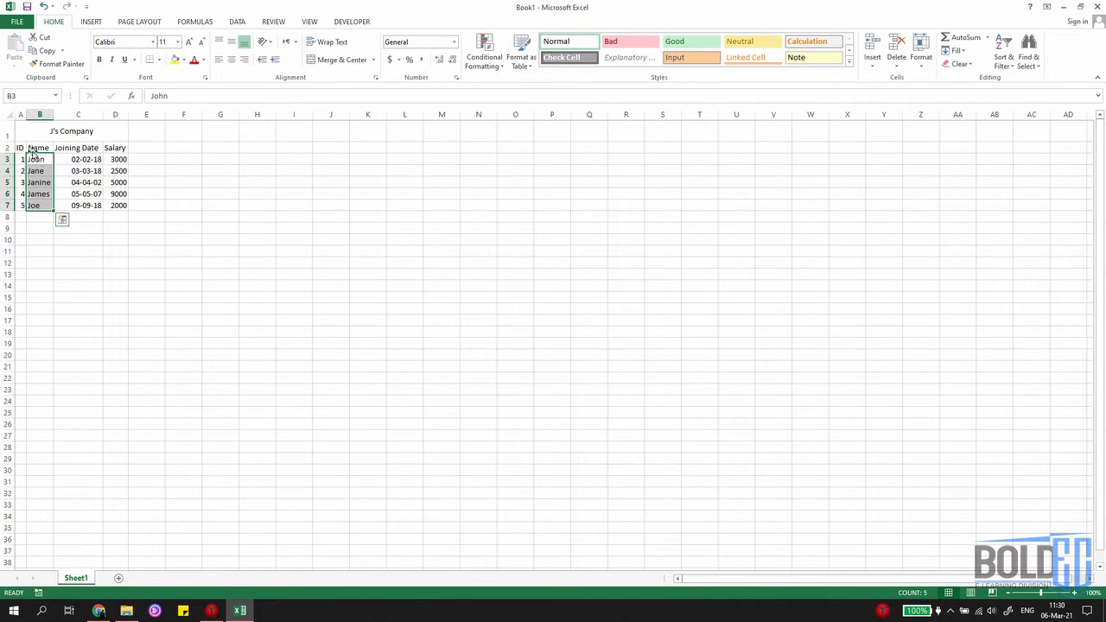
left_click(231, 60)
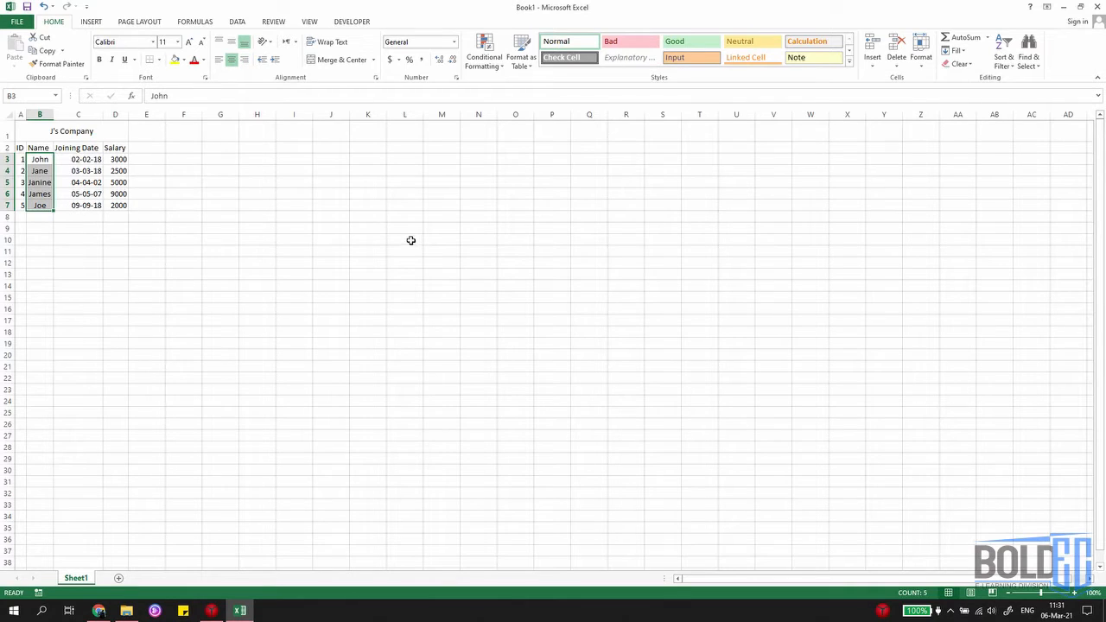
left_click(210, 252)
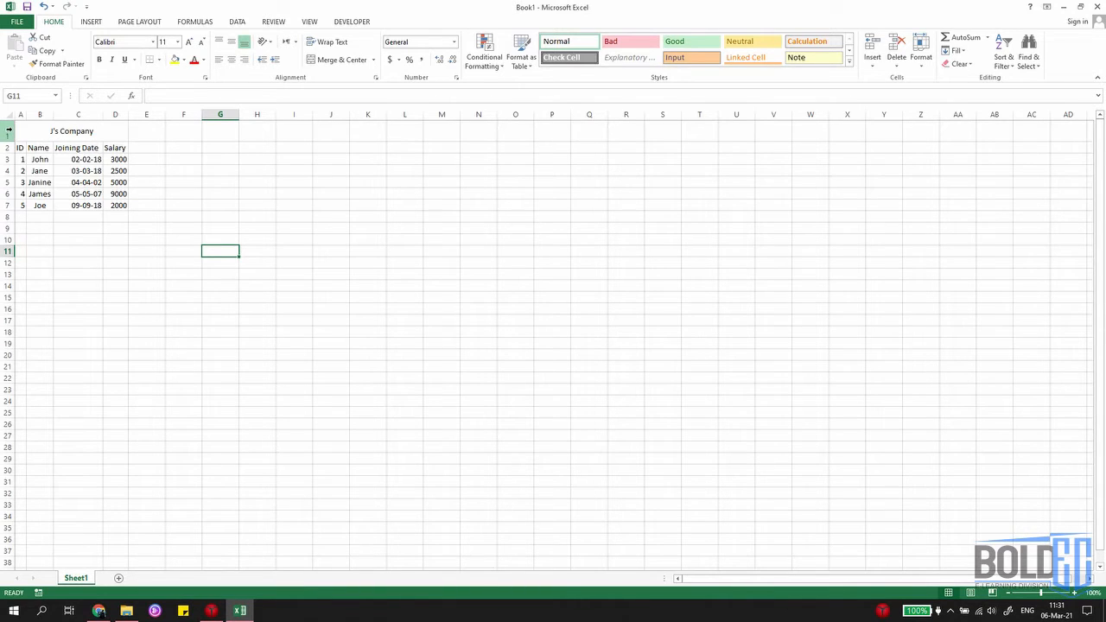
Step: Apply All Borders to the whole table A1:D7, including the title
left_click_drag(23, 132, 64, 207)
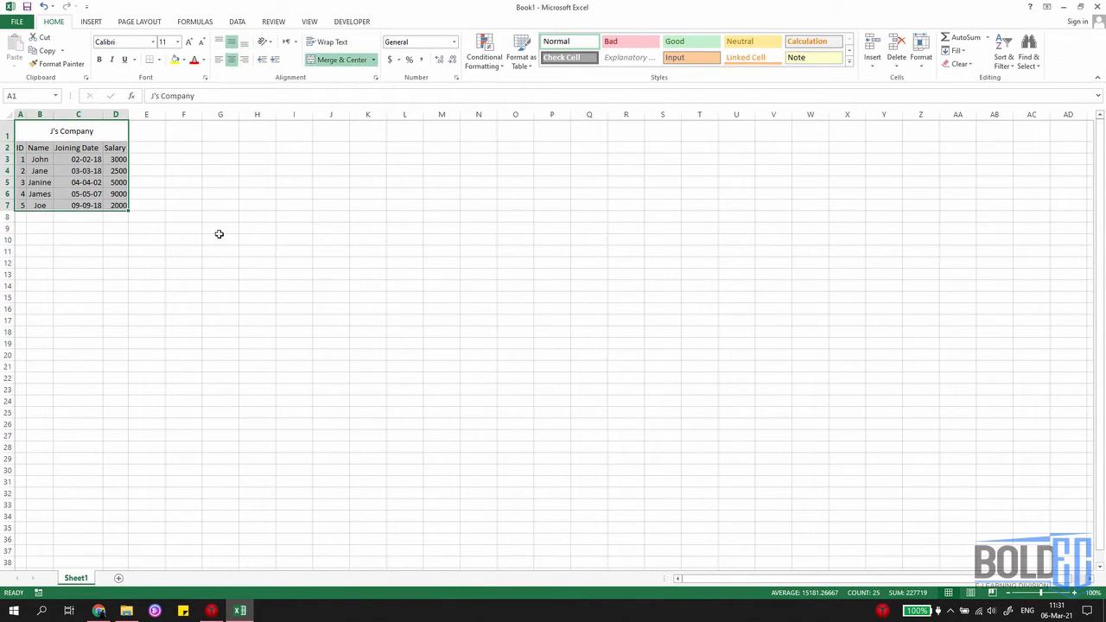
left_click(160, 60)
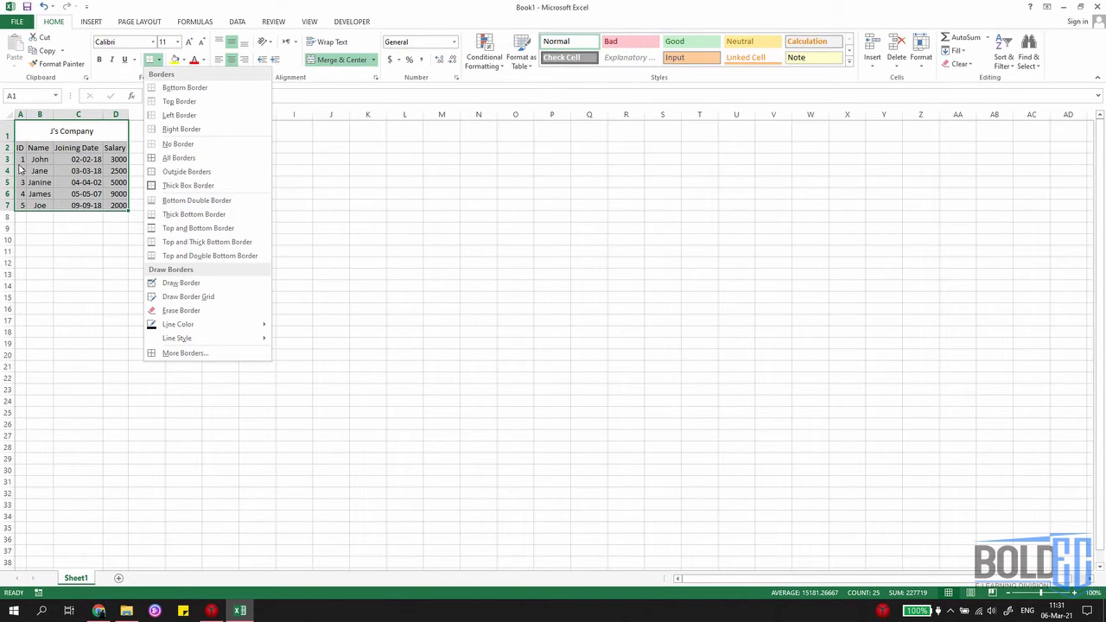
left_click(166, 158)
left_click(138, 309)
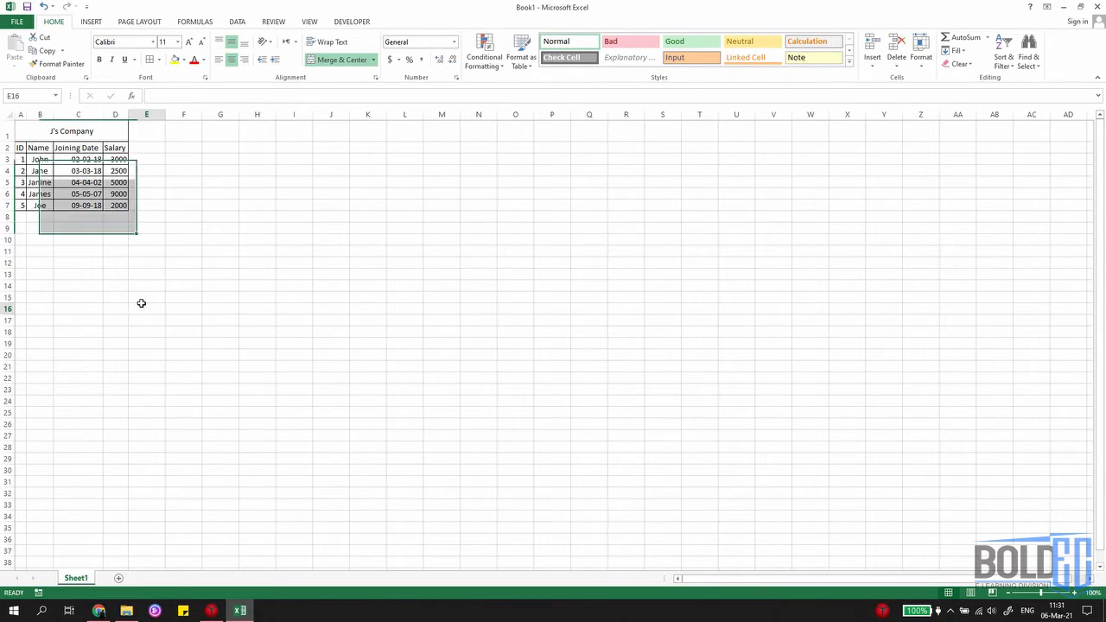
left_click(158, 60)
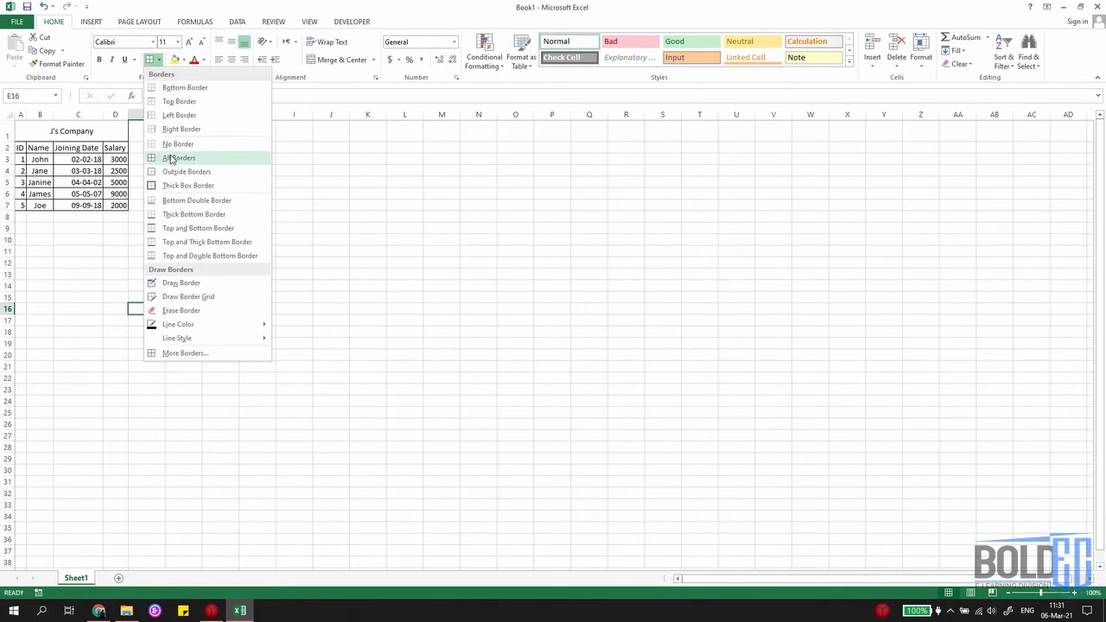
left_click(92, 130)
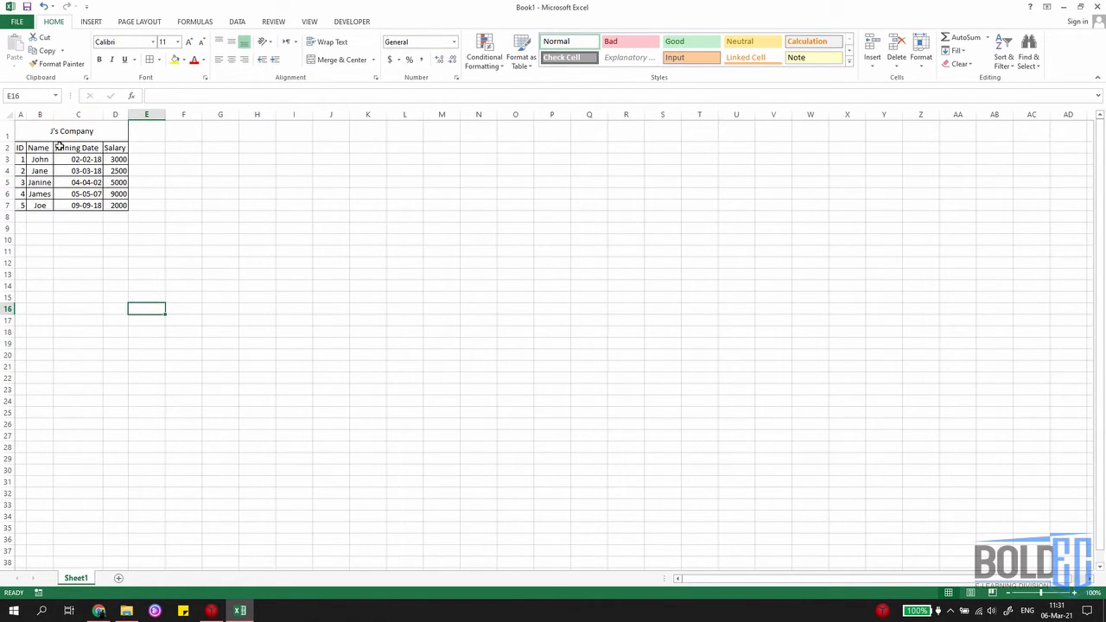
Step: Insert an empty row above the J's Company table and an empty column before its ID column
right_click(10, 134)
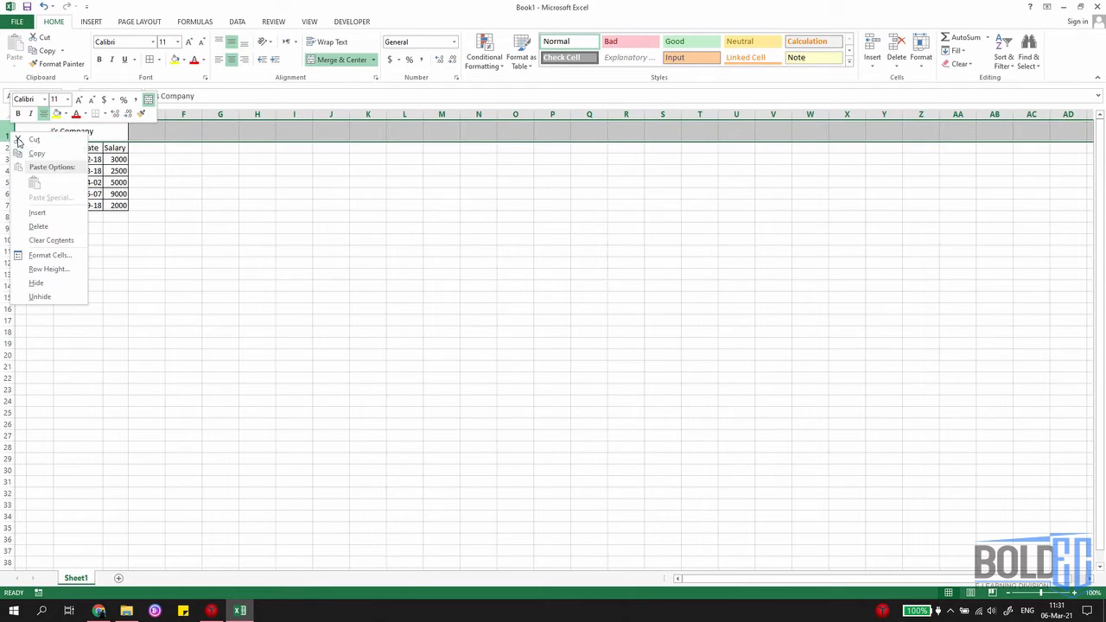
left_click(38, 214)
left_click(21, 114)
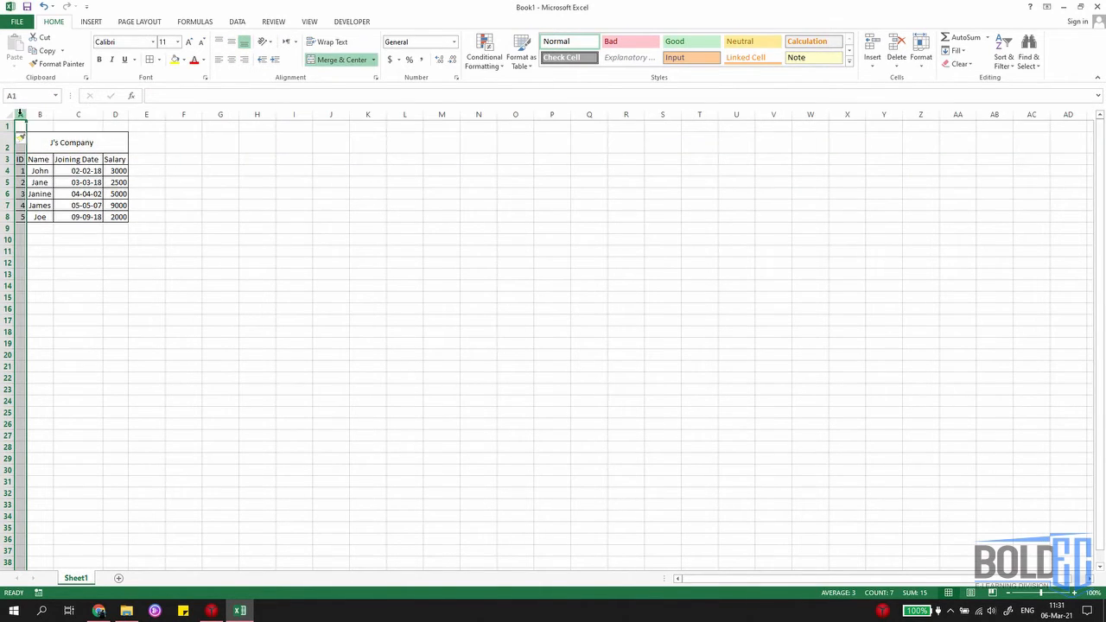
right_click(20, 114)
left_click(45, 193)
left_click(185, 232)
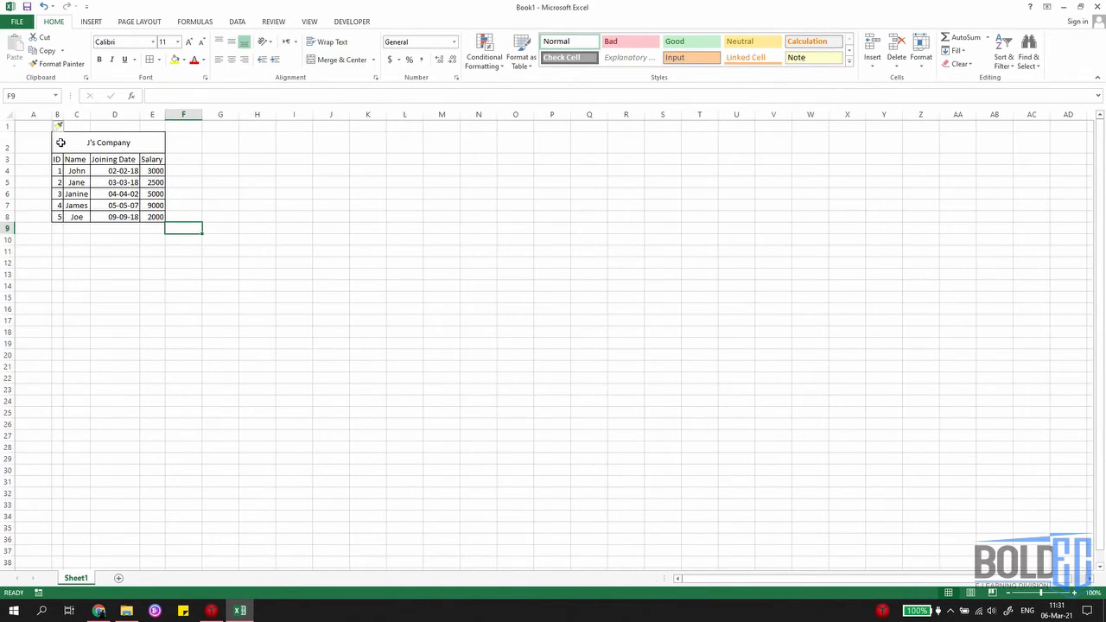
left_click(212, 171)
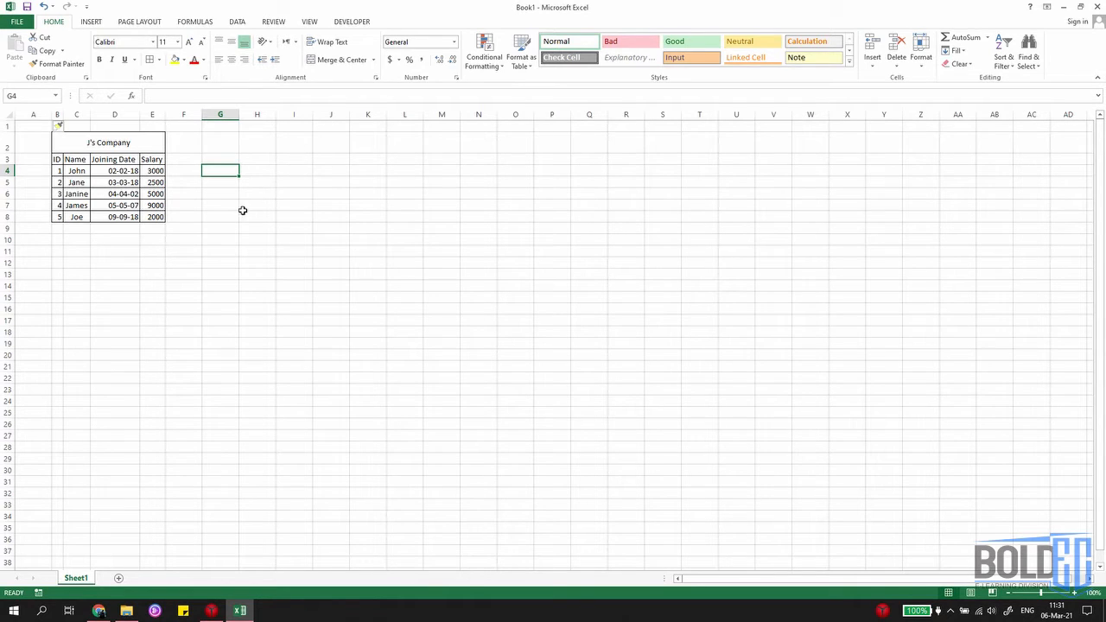
left_click(249, 137)
left_click(319, 146)
left_click(366, 148)
left_click(291, 160)
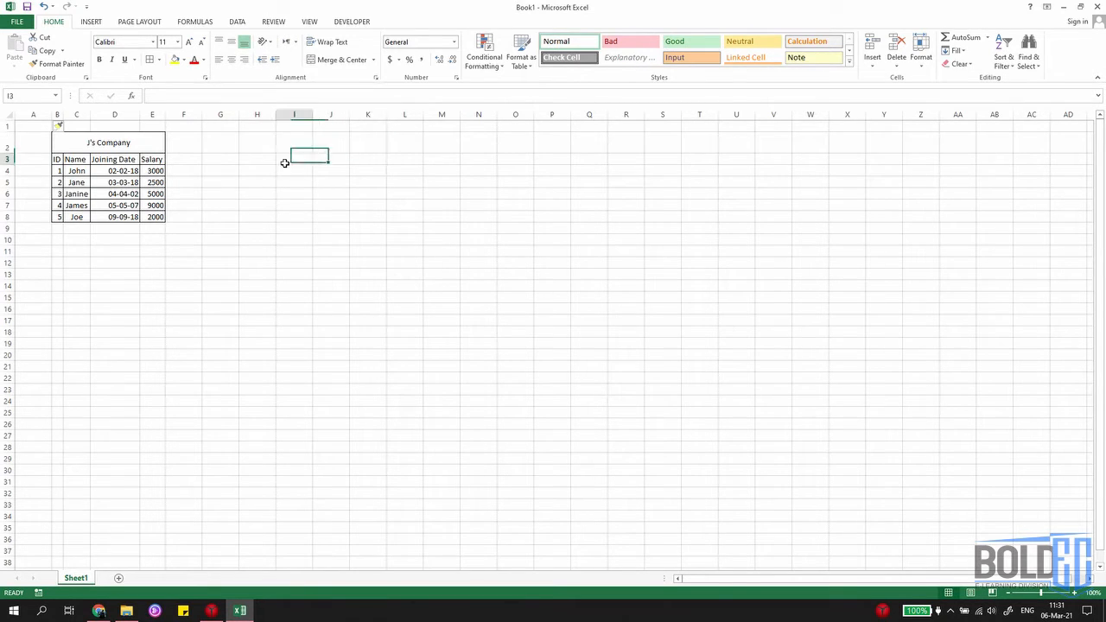
left_click(270, 140)
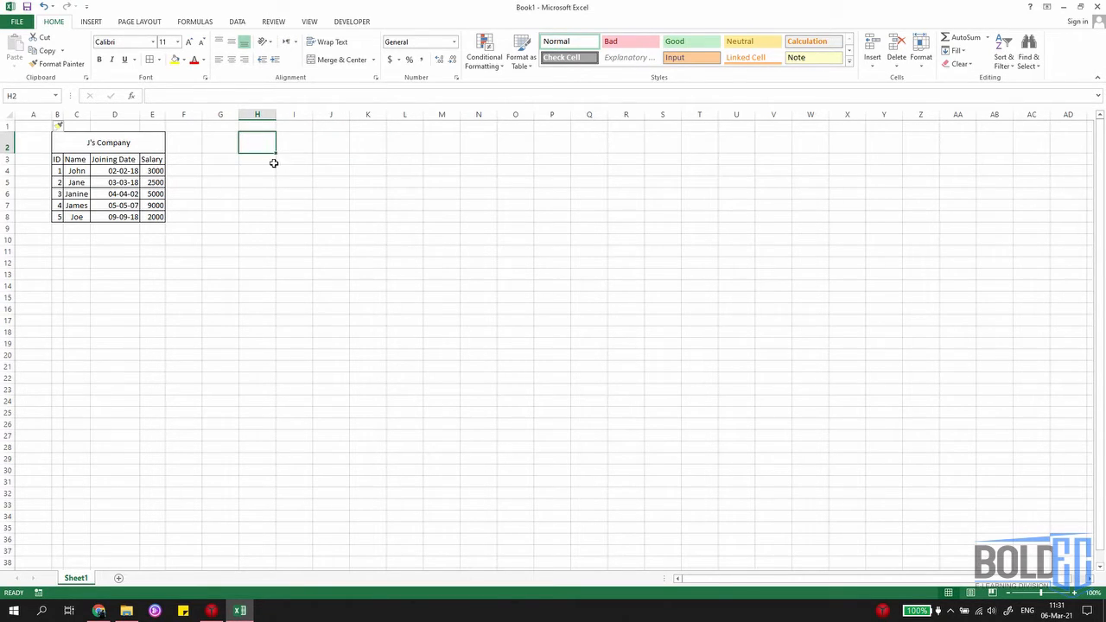
Step: Apply a Thick Box Border around the whole table B2:E8
left_click_drag(131, 138, 153, 217)
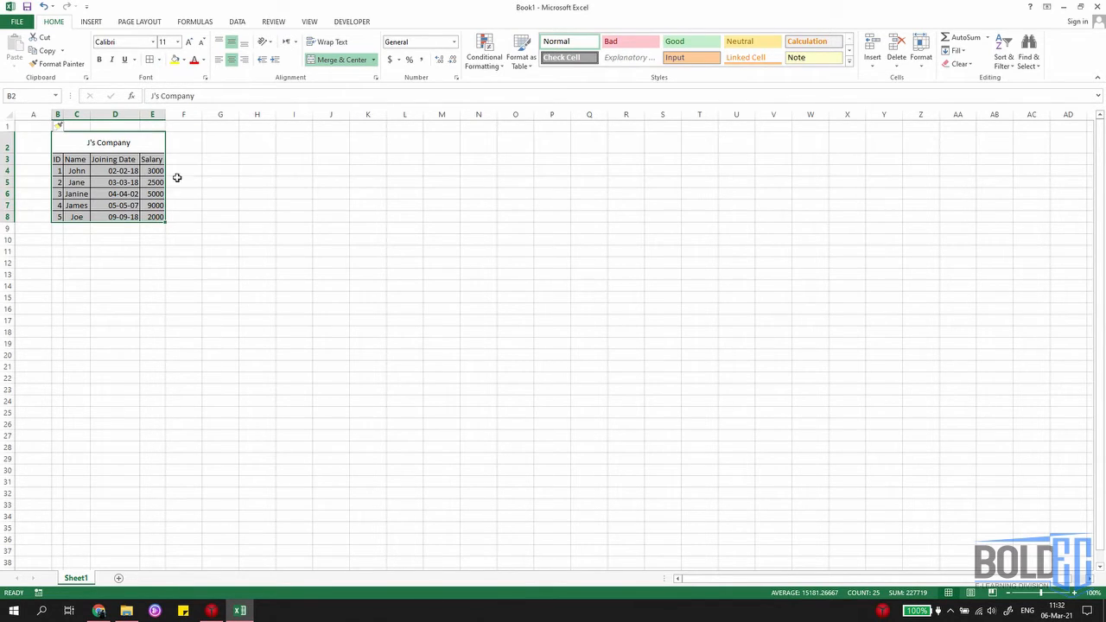
left_click(160, 61)
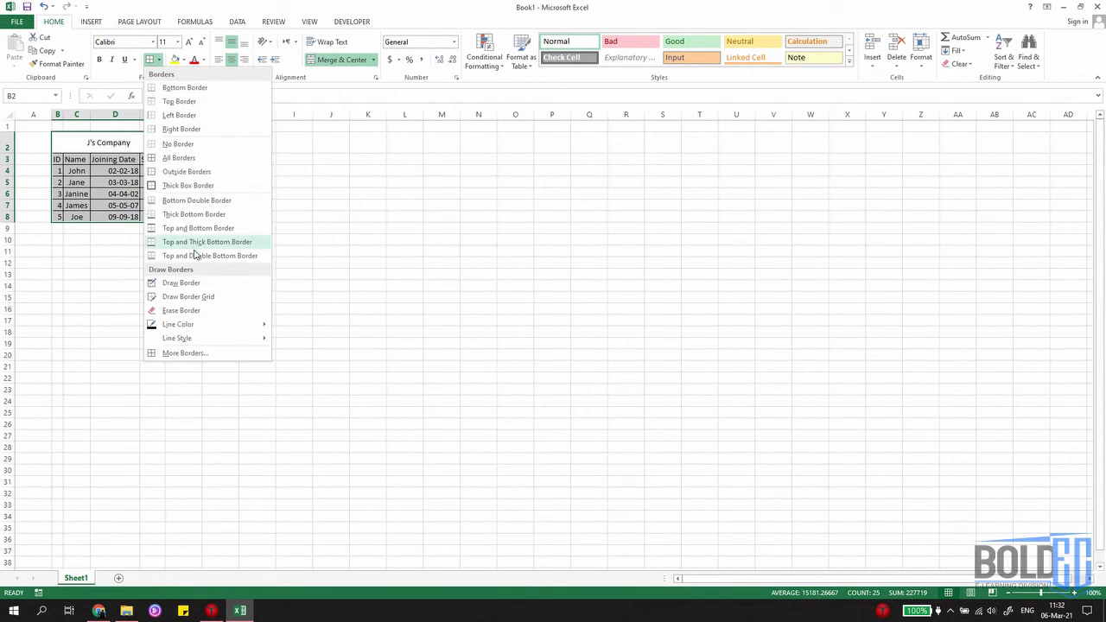
left_click(201, 186)
left_click(220, 217)
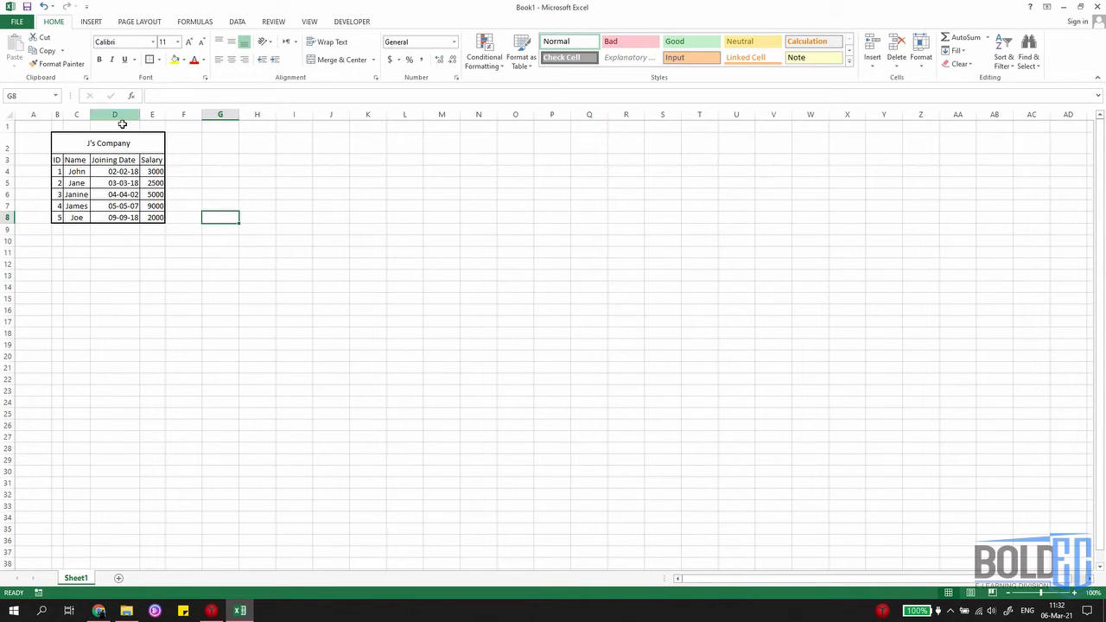
Step: In the border settings for B2:E8, clear all existing borders and set a medium solid outline
left_click_drag(121, 143, 121, 217)
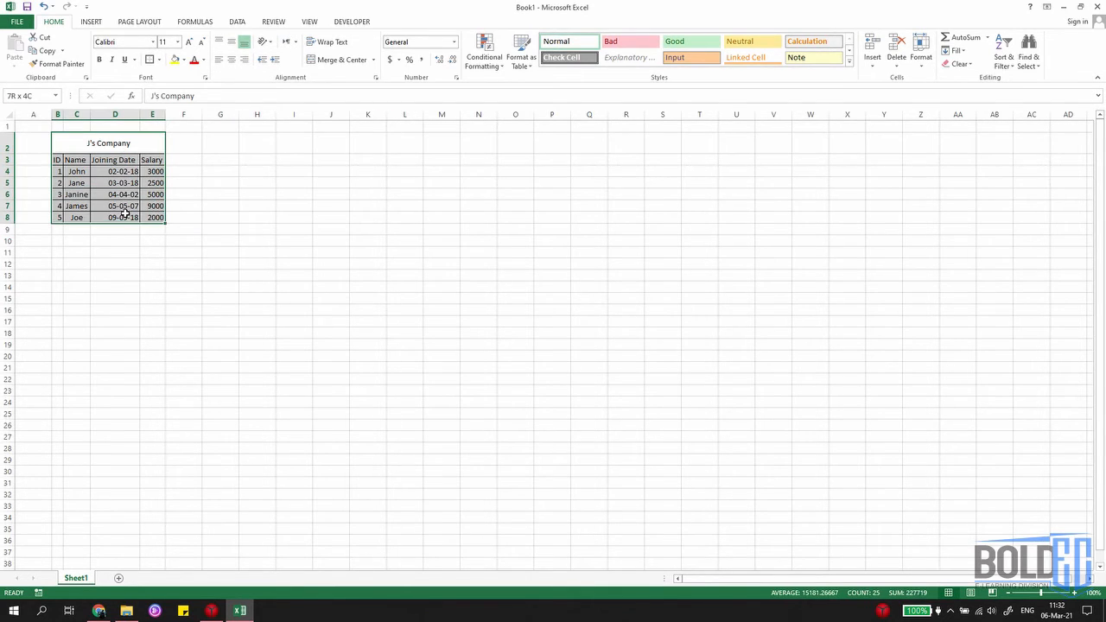
left_click(160, 64)
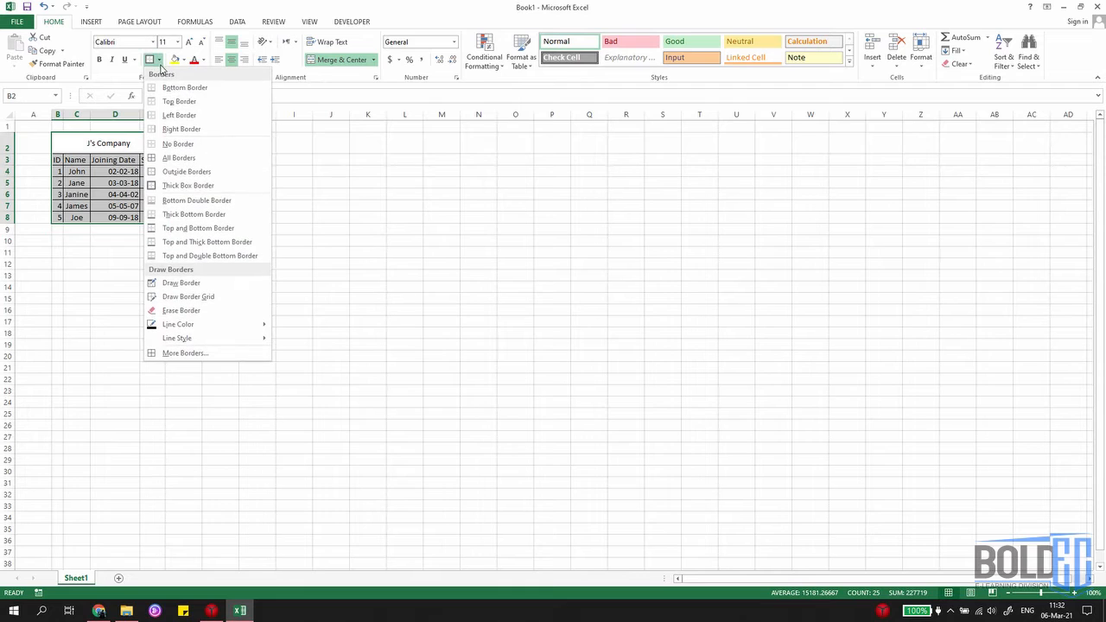
left_click(174, 354)
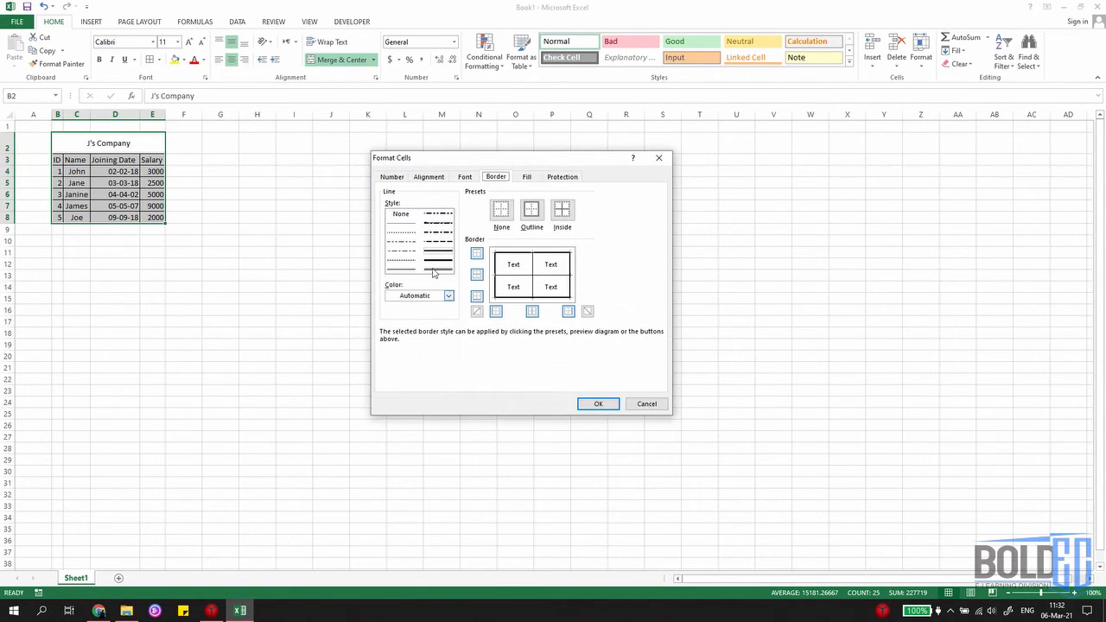
left_click(501, 210)
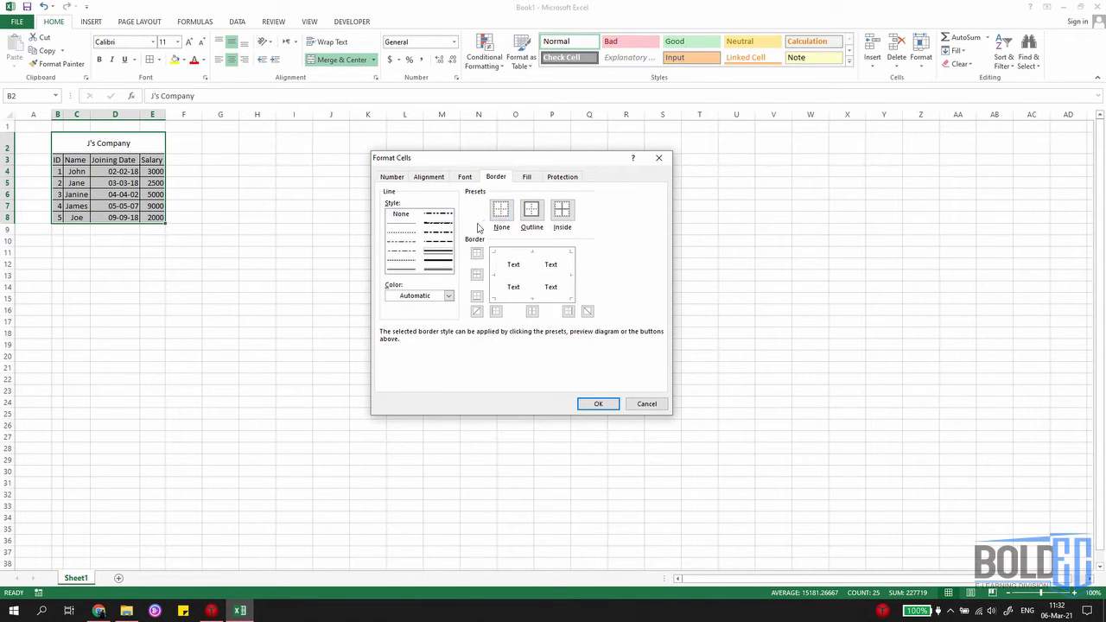
left_click(443, 260)
left_click(441, 252)
left_click(437, 260)
left_click(433, 253)
left_click(532, 212)
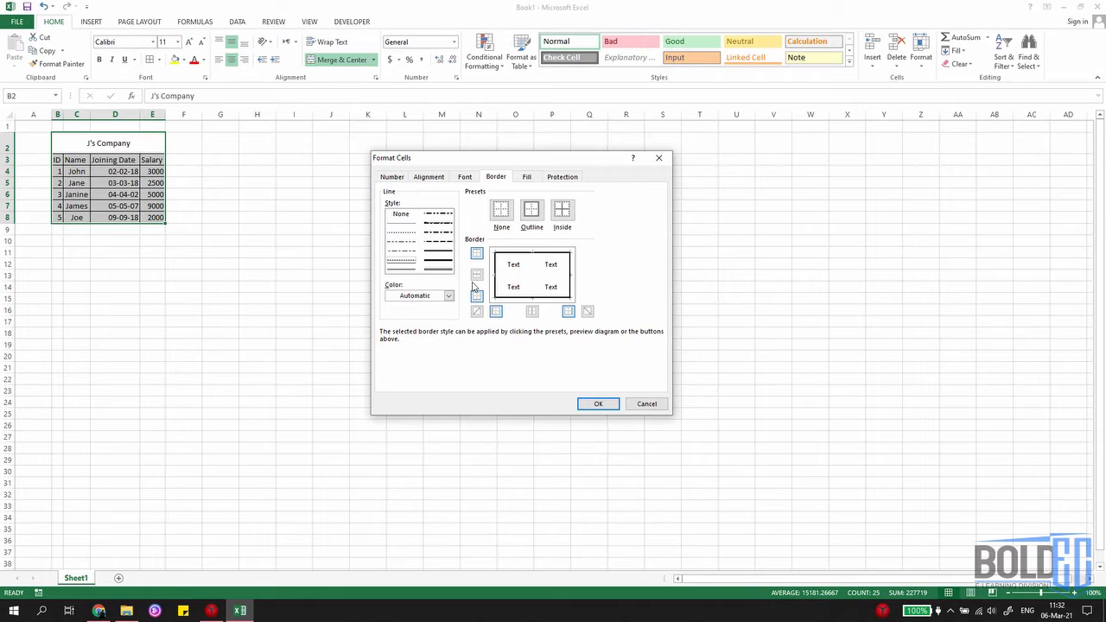
Step: Add dashed horizontal and thin solid vertical inside borders to B2:E8 and apply the border settings
left_click(405, 261)
left_click(515, 275)
left_click(534, 266)
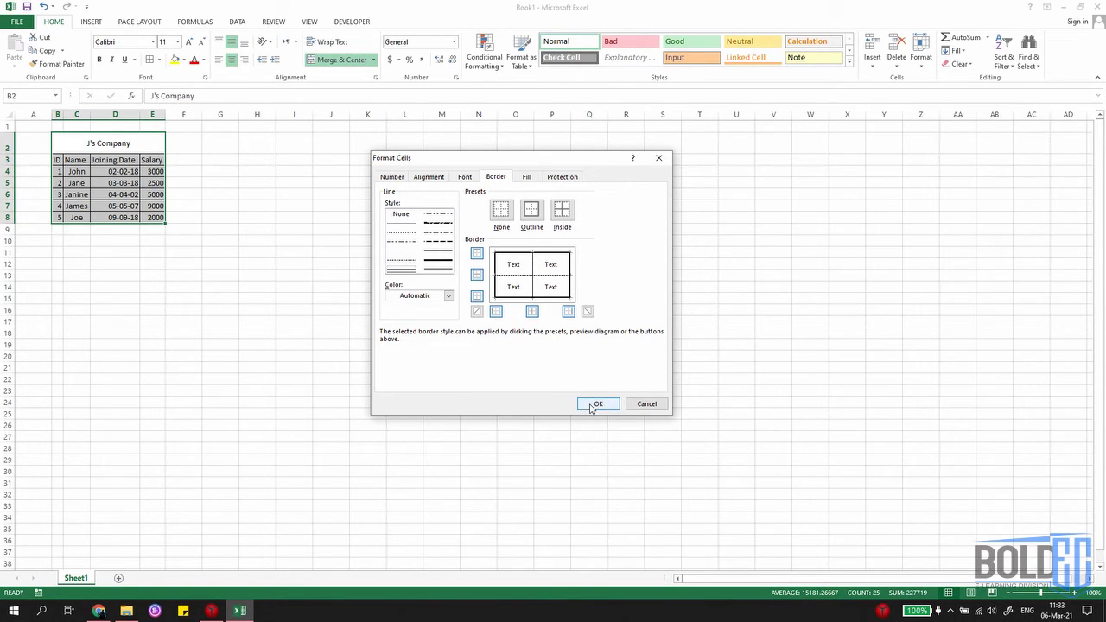
left_click(596, 407)
left_click(258, 320)
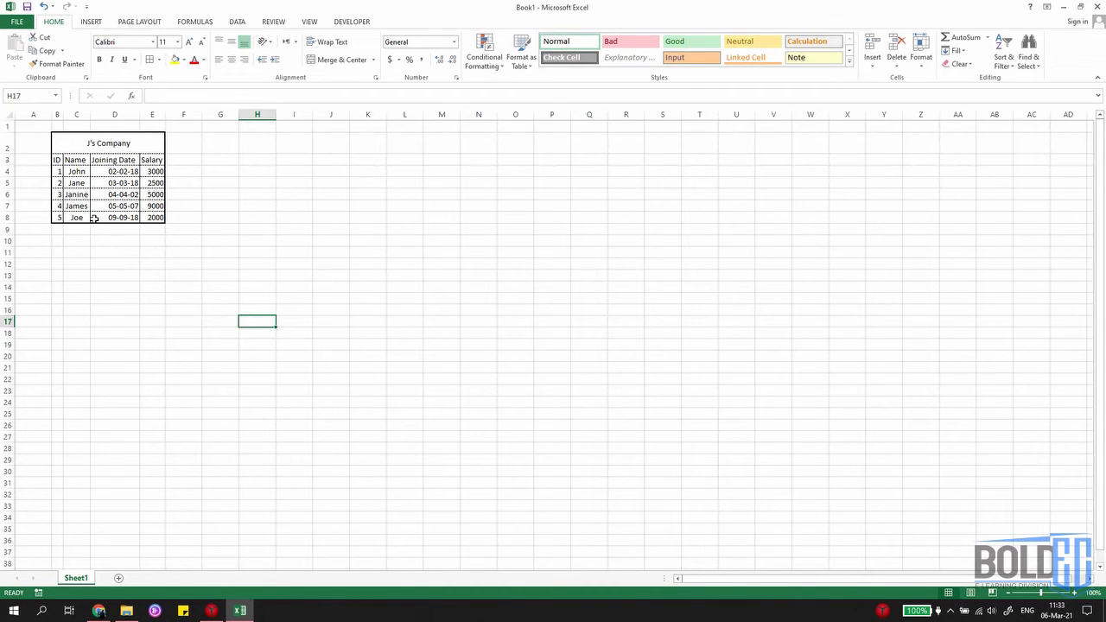
left_click(230, 194)
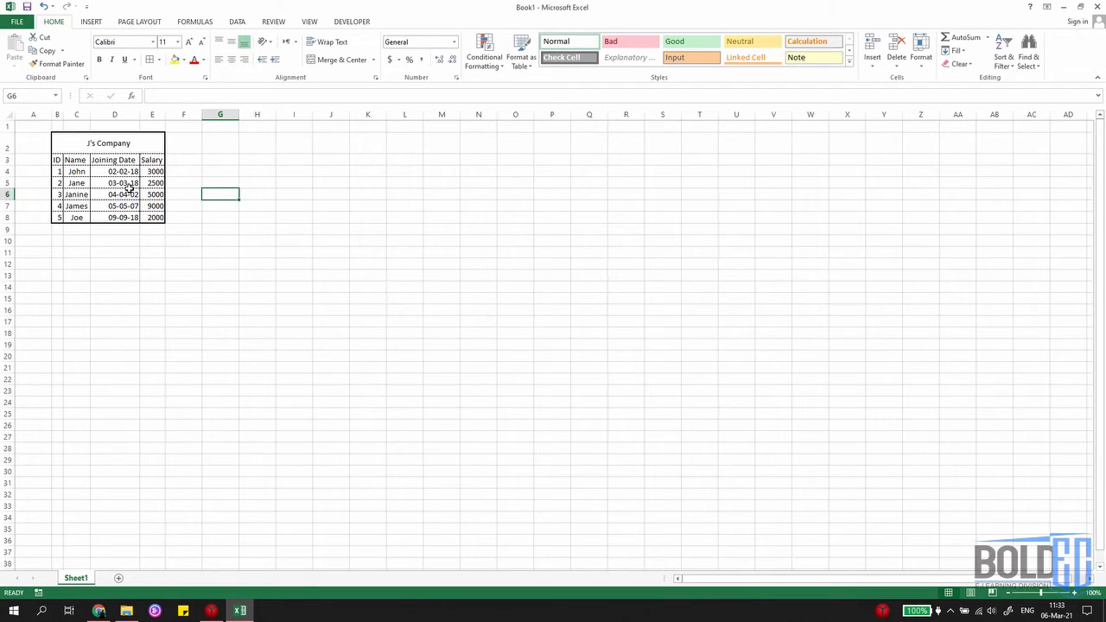
Step: Apply a Thick Box Border around the title and header rows B2:E3
left_click(74, 144)
left_click(219, 199)
left_click_drag(95, 147, 135, 143)
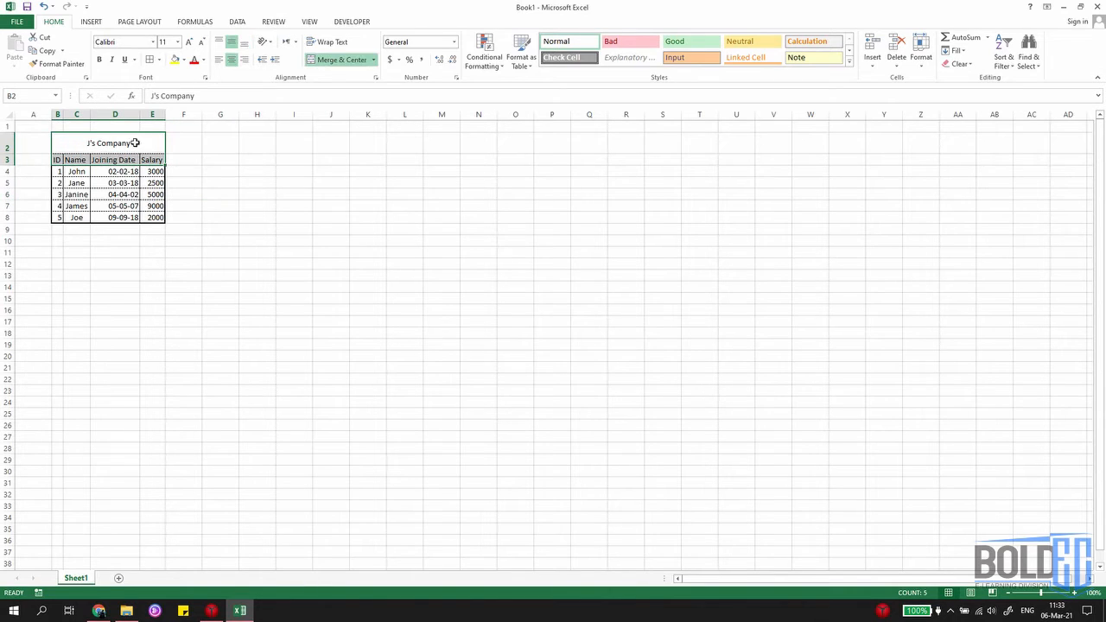
left_click(159, 59)
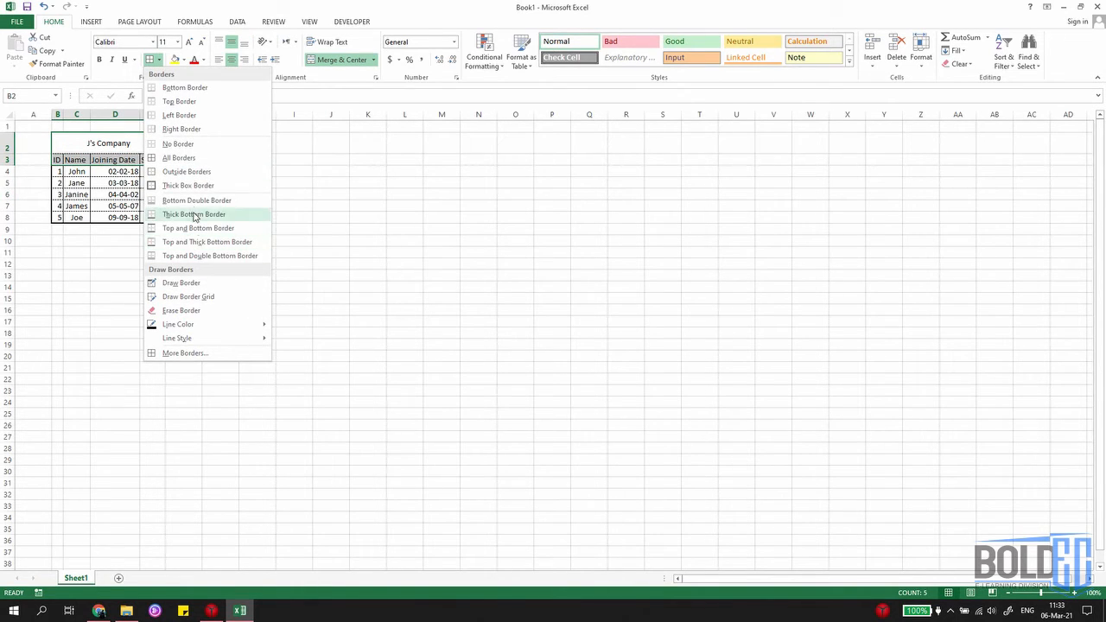
left_click(191, 186)
left_click(221, 206)
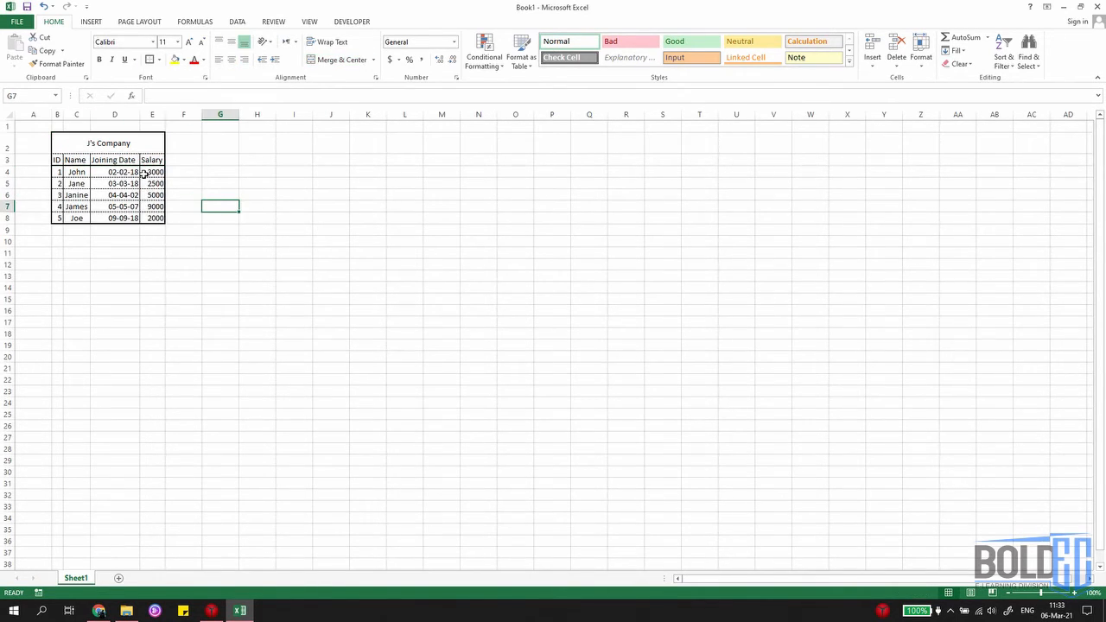
Step: Apply the same Thick Box Border around the header row B3:E3 alone
left_click_drag(56, 160, 159, 160)
left_click(152, 61)
left_click(213, 176)
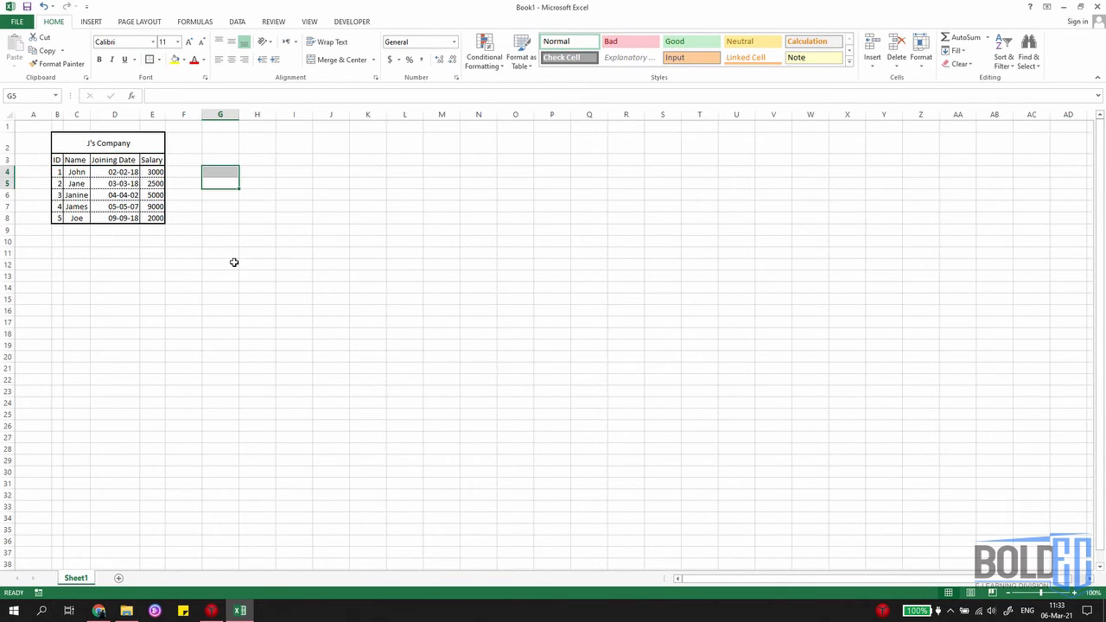
left_click(245, 252)
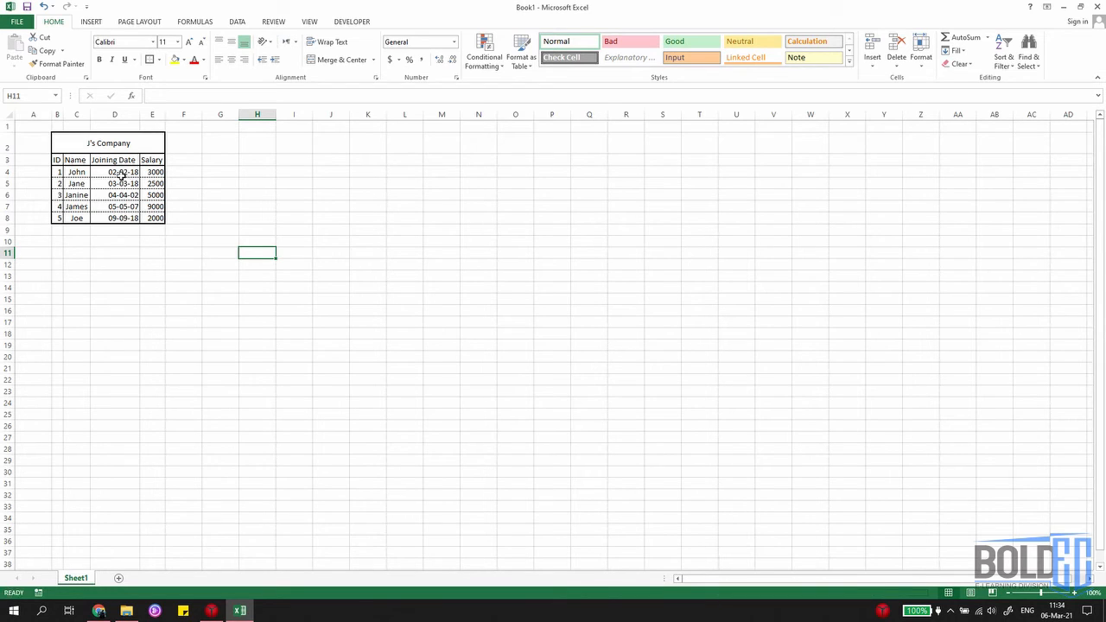
Step: Try increasing the J's Company title's font size by two increments and decreasing it by two
left_click(117, 145)
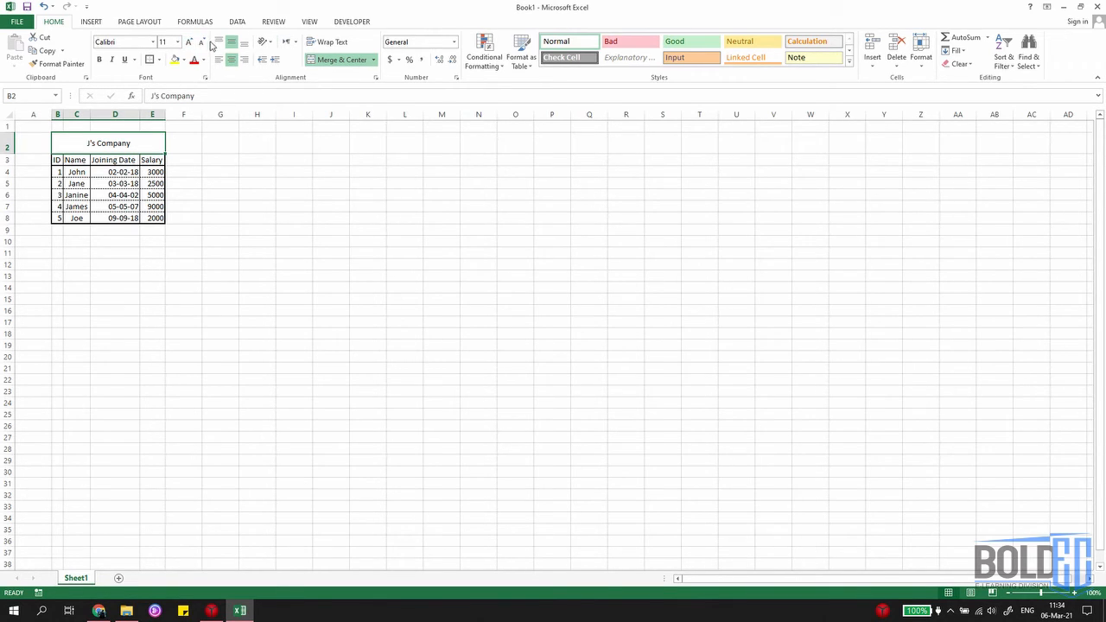
left_click(192, 43)
left_click(193, 44)
left_click(201, 42)
left_click(201, 43)
left_click(177, 43)
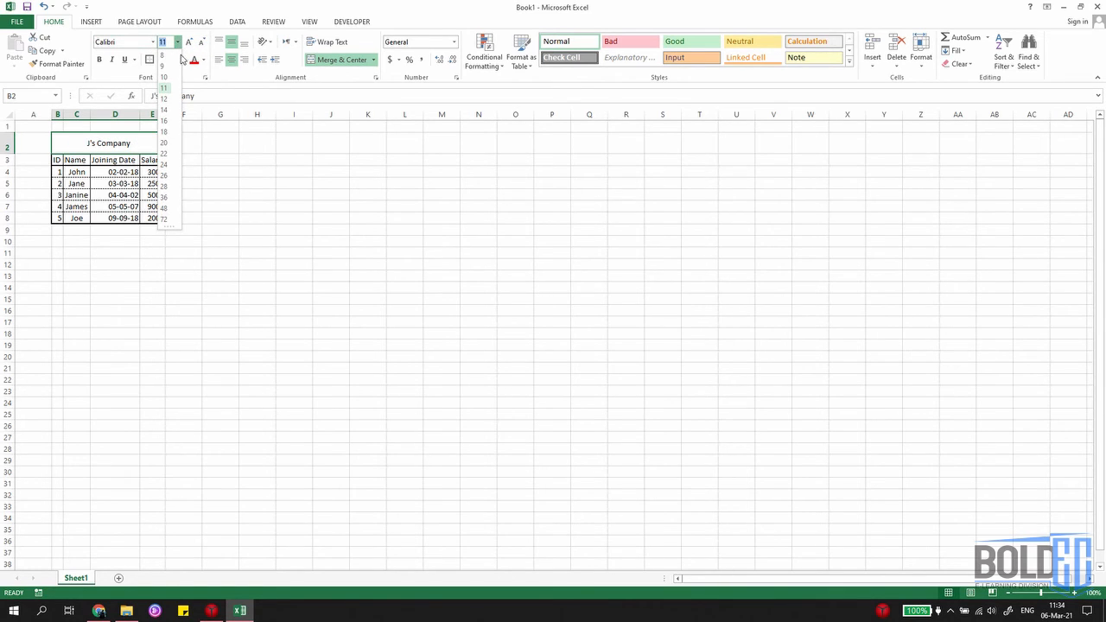
left_click(164, 42)
left_click(249, 158)
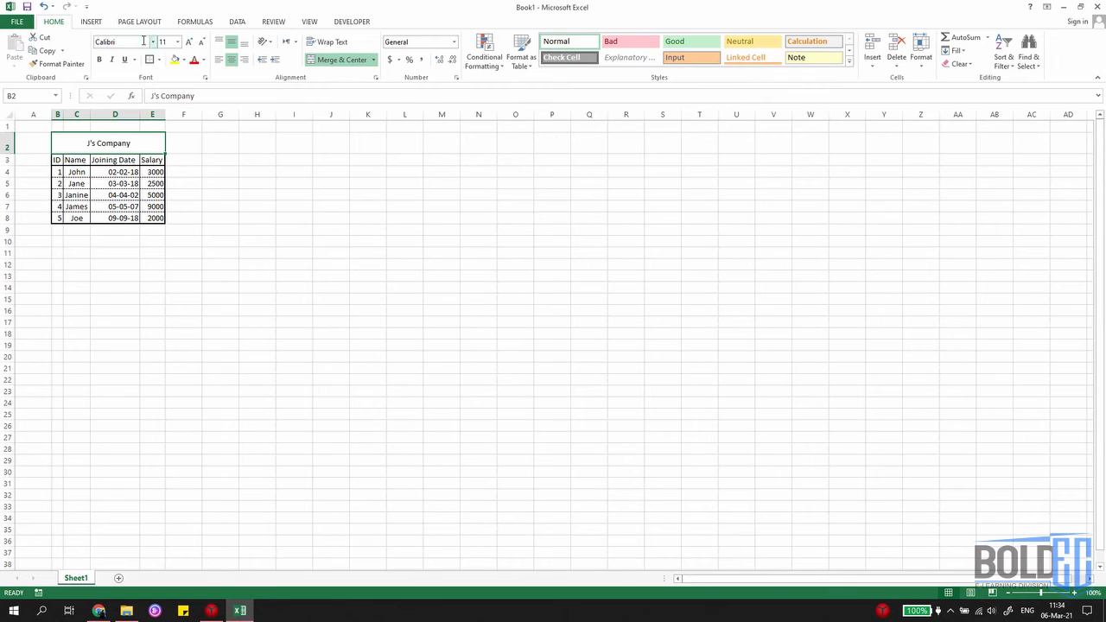
Step: Set the J's Company title's font size to 15.5 and its font to Arial Black
left_click(177, 42)
type("15.5")
key("Return")
left_click(153, 42)
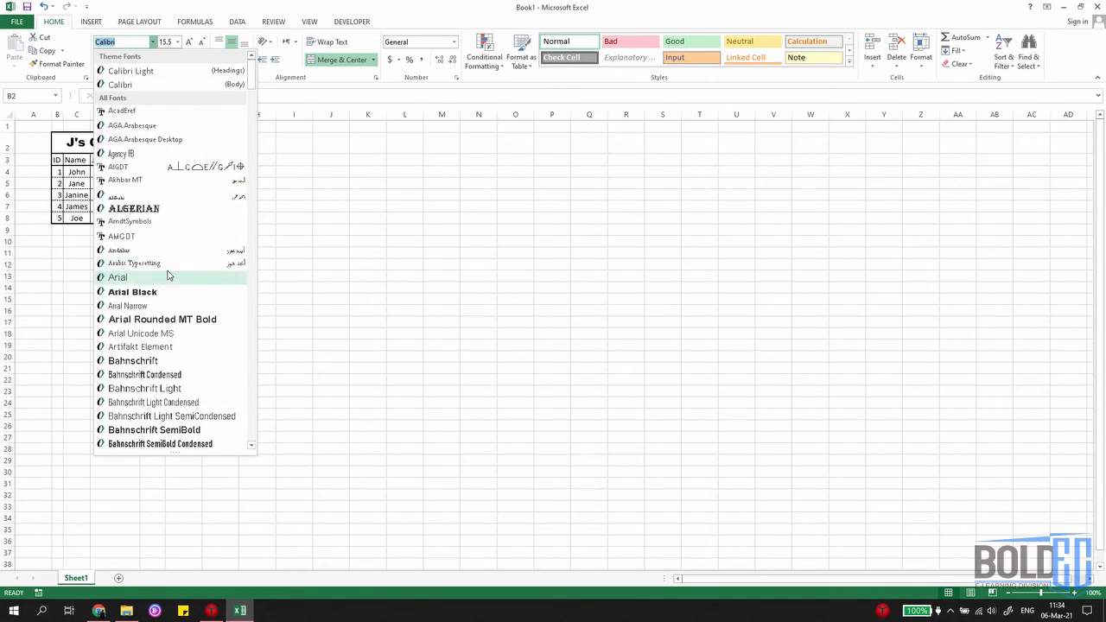
left_click(173, 292)
left_click(308, 251)
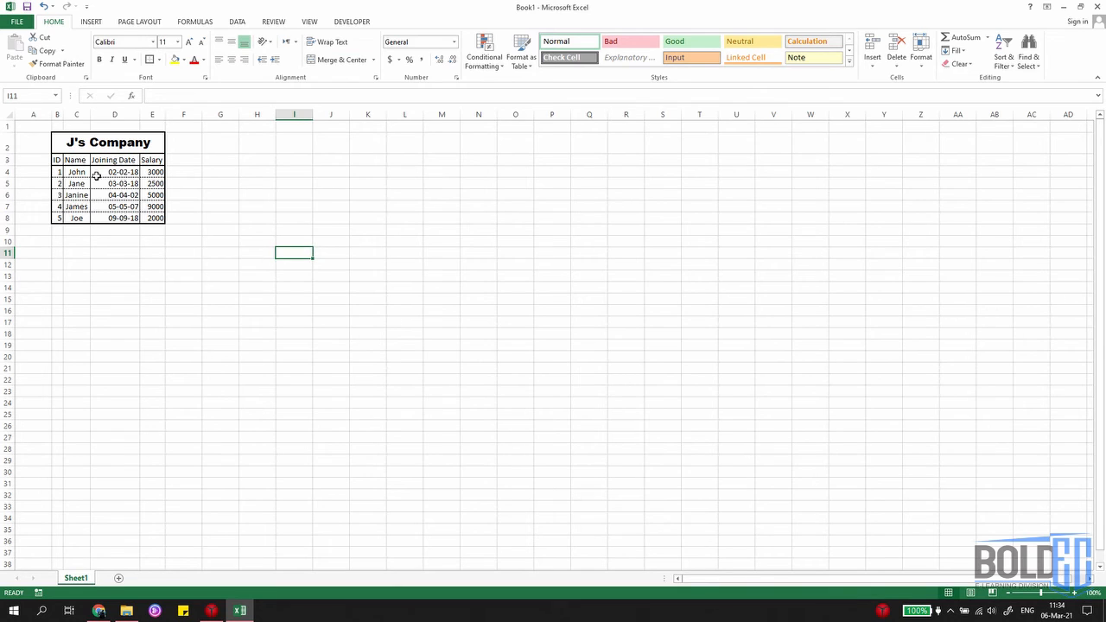
Step: Change the font of the header row B3:E3 to Comic Sans MS
left_click_drag(55, 160, 160, 163)
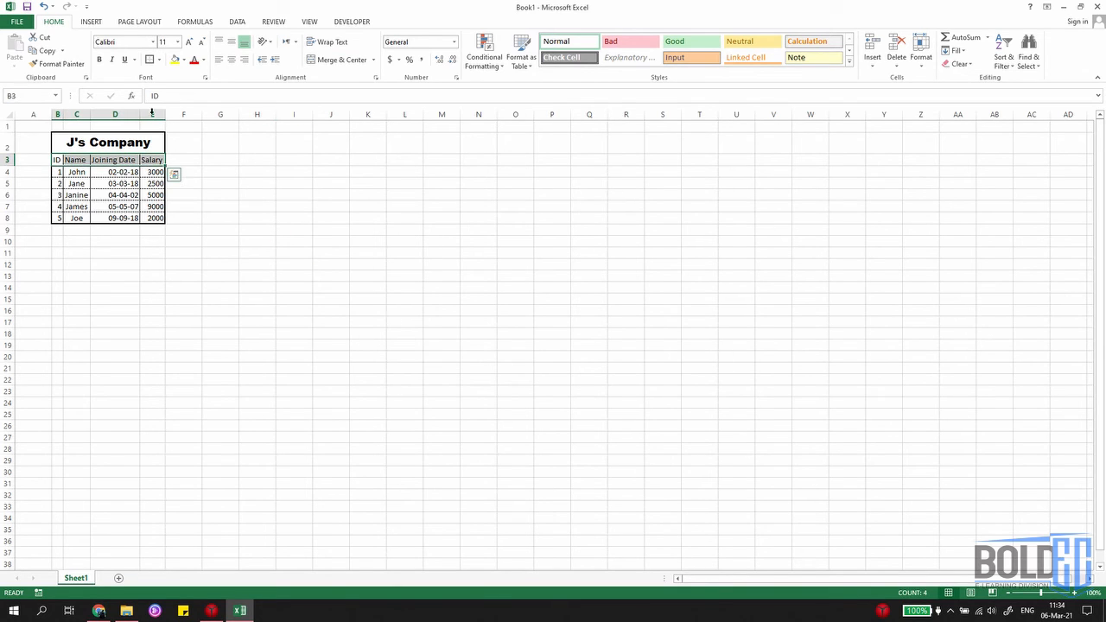
left_click(153, 41)
scroll(157, 316, "down", 12)
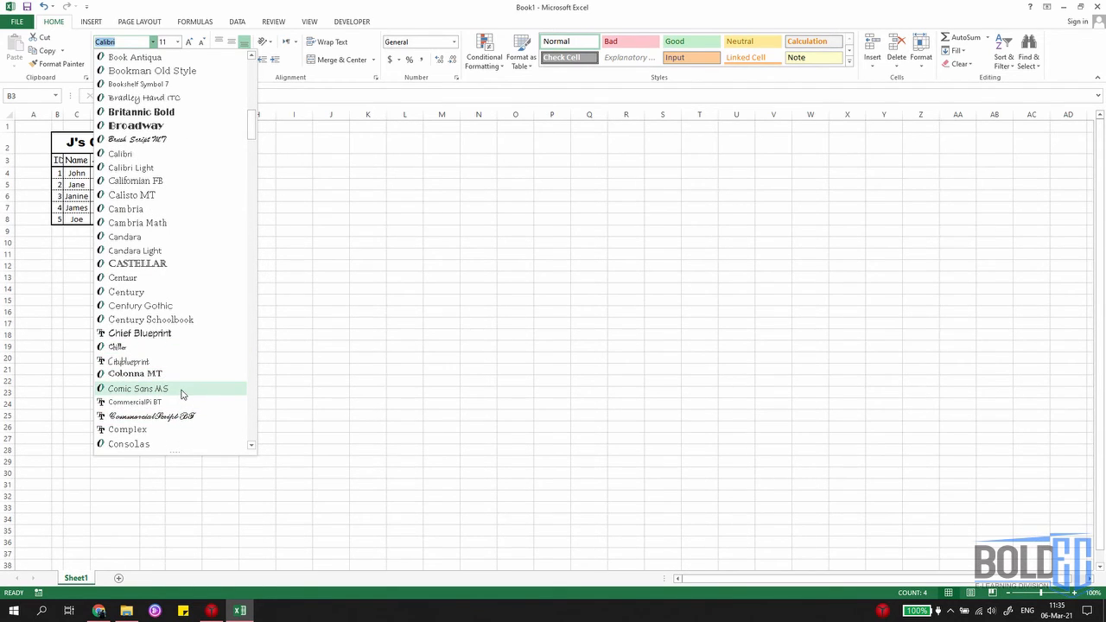
left_click(181, 389)
left_click(218, 358)
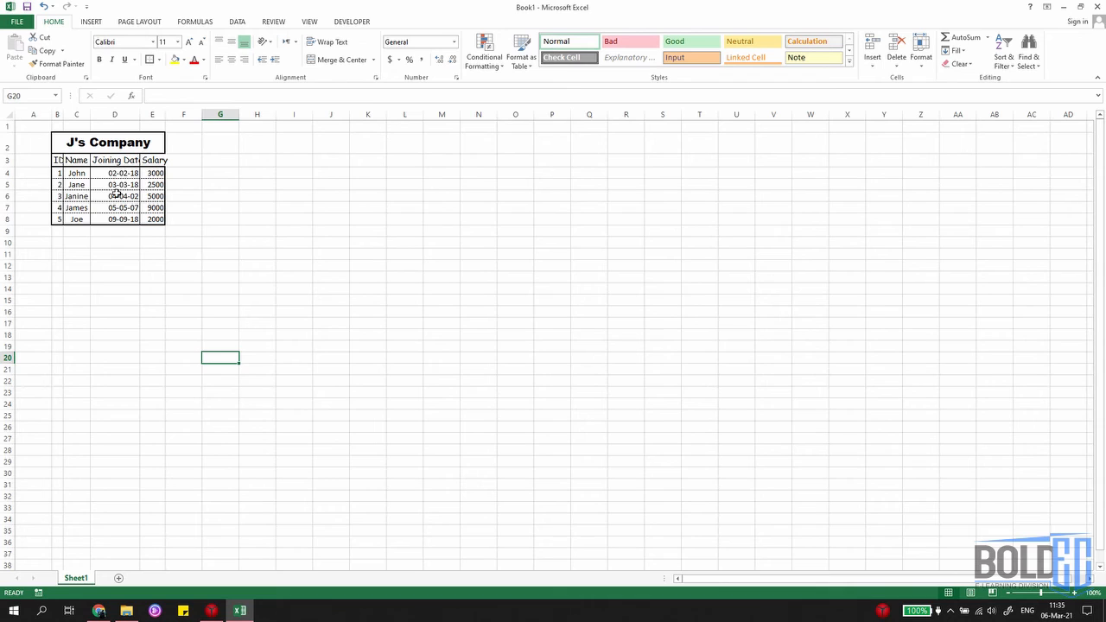
Step: Auto-fit the widths of columns B to E to their contents
left_click(58, 115)
left_click_drag(58, 115, 160, 115)
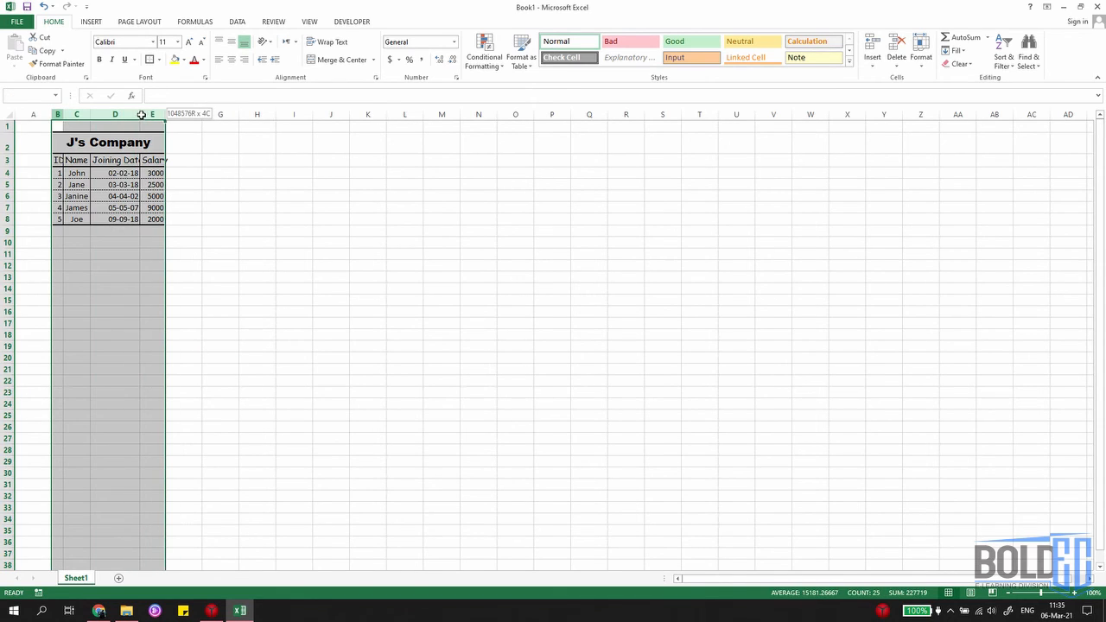
double_click(90, 116)
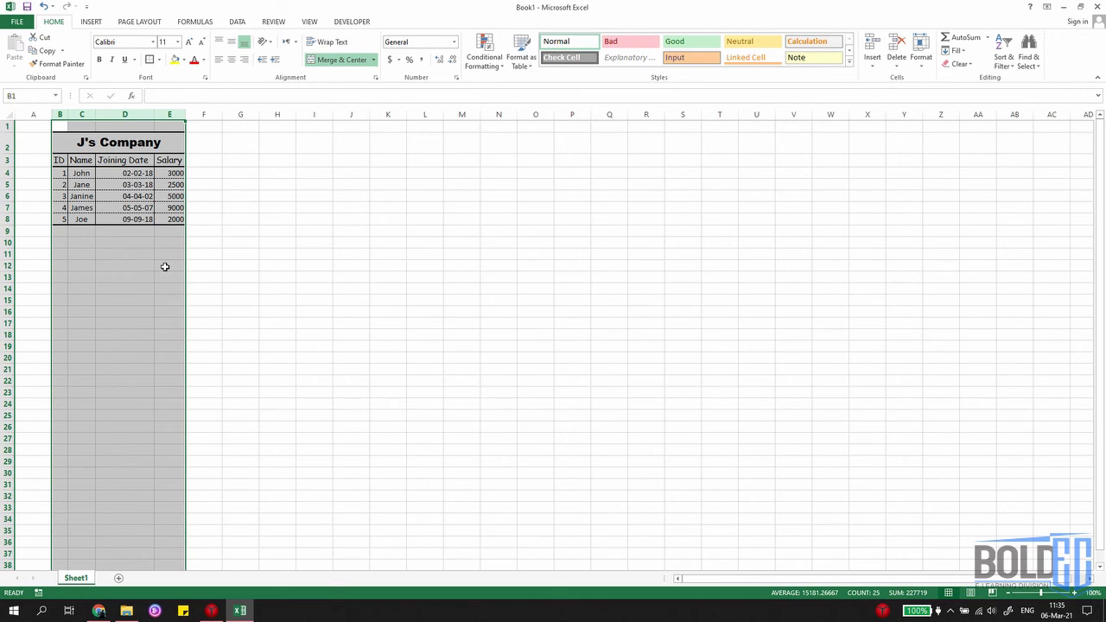
left_click(166, 268)
Step: Center the ID numbers in B4:B8 horizontally
left_click_drag(63, 162, 170, 172)
left_click(161, 218)
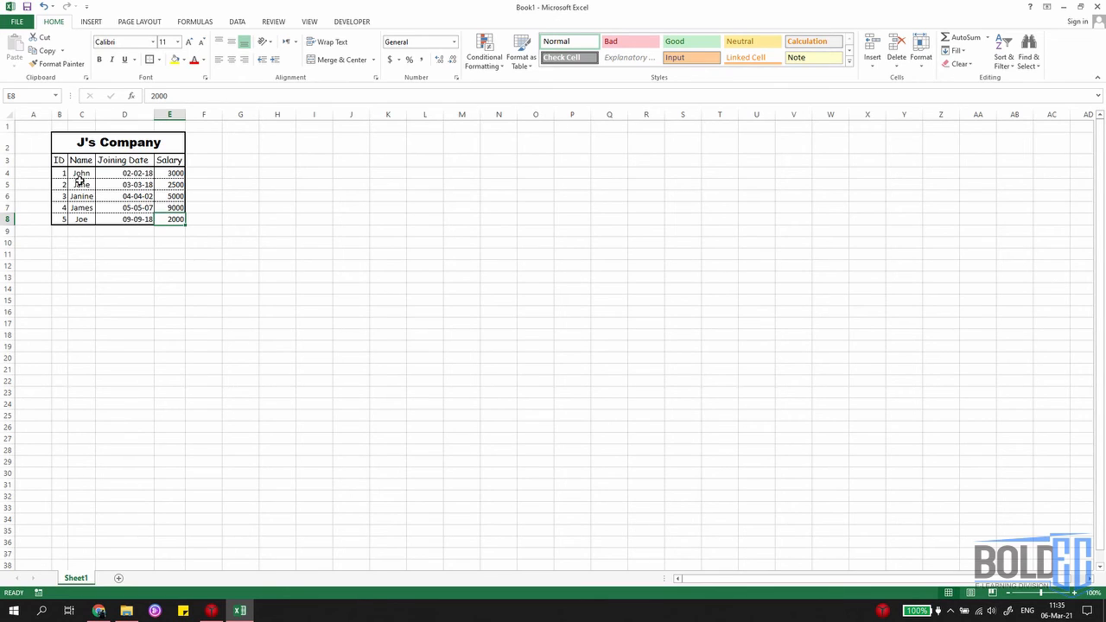
left_click_drag(57, 173, 59, 218)
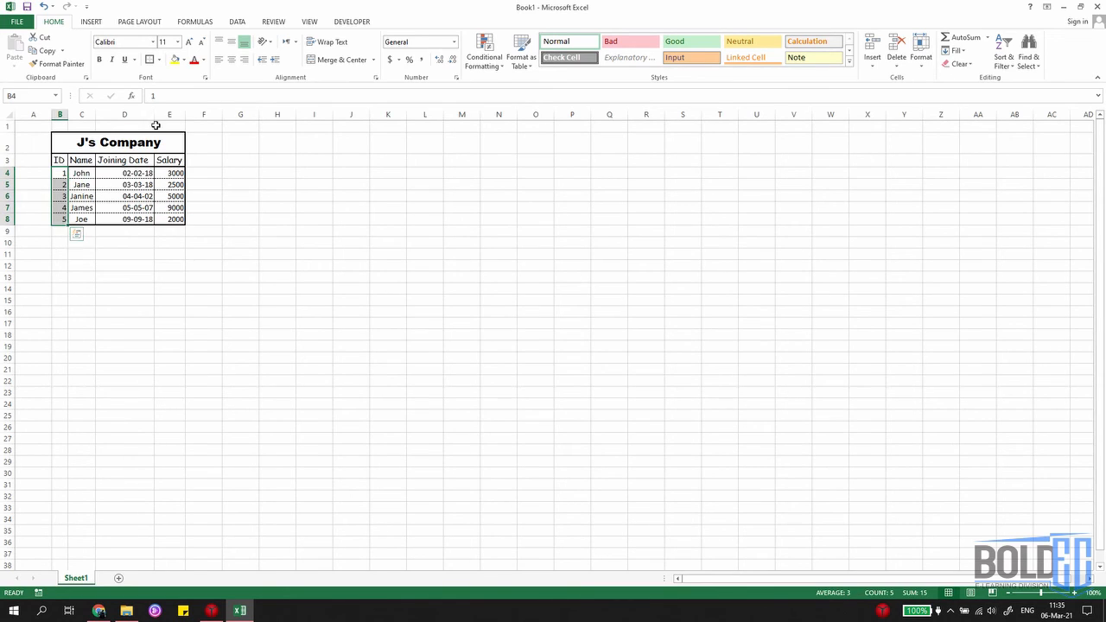
left_click(231, 59)
left_click(238, 183)
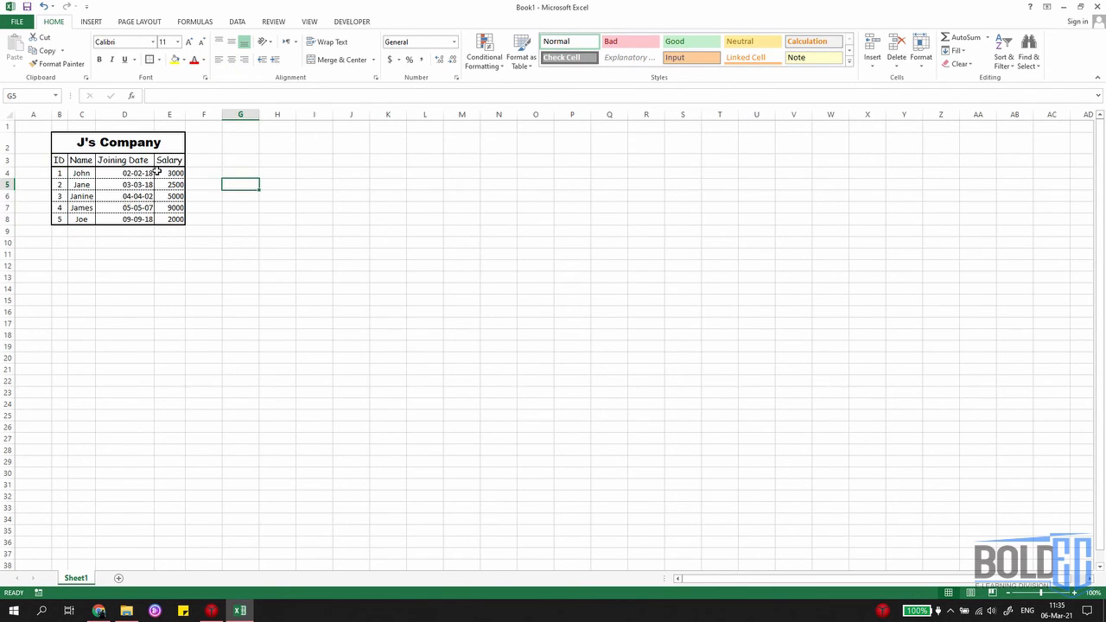
Step: Center the joining dates in D4:D8 horizontally
left_click_drag(152, 171, 134, 214)
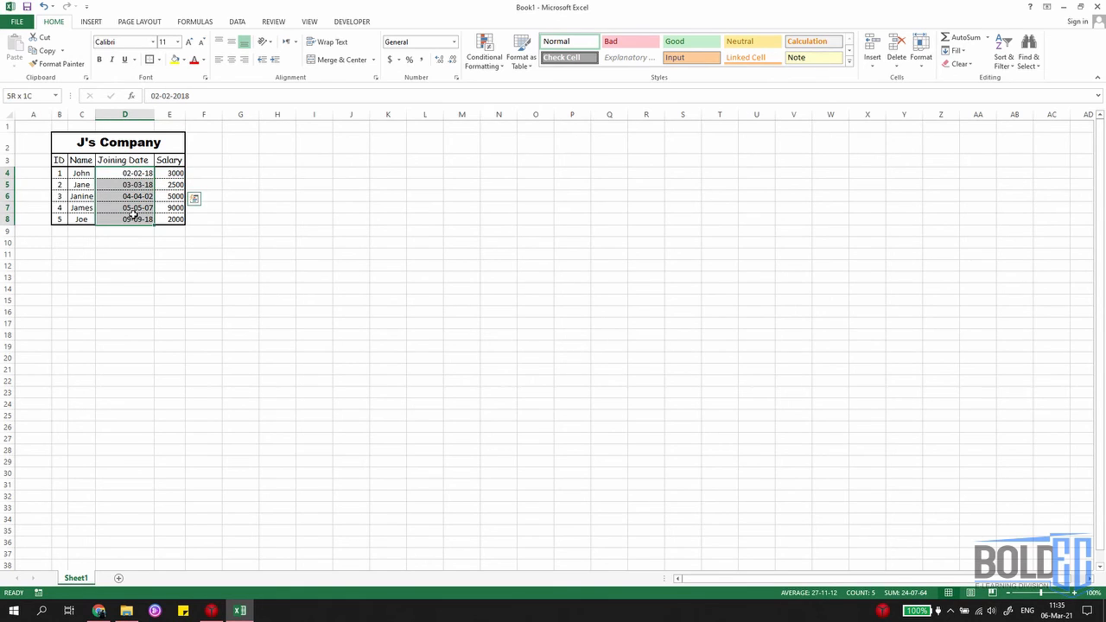
left_click(232, 59)
left_click(238, 173)
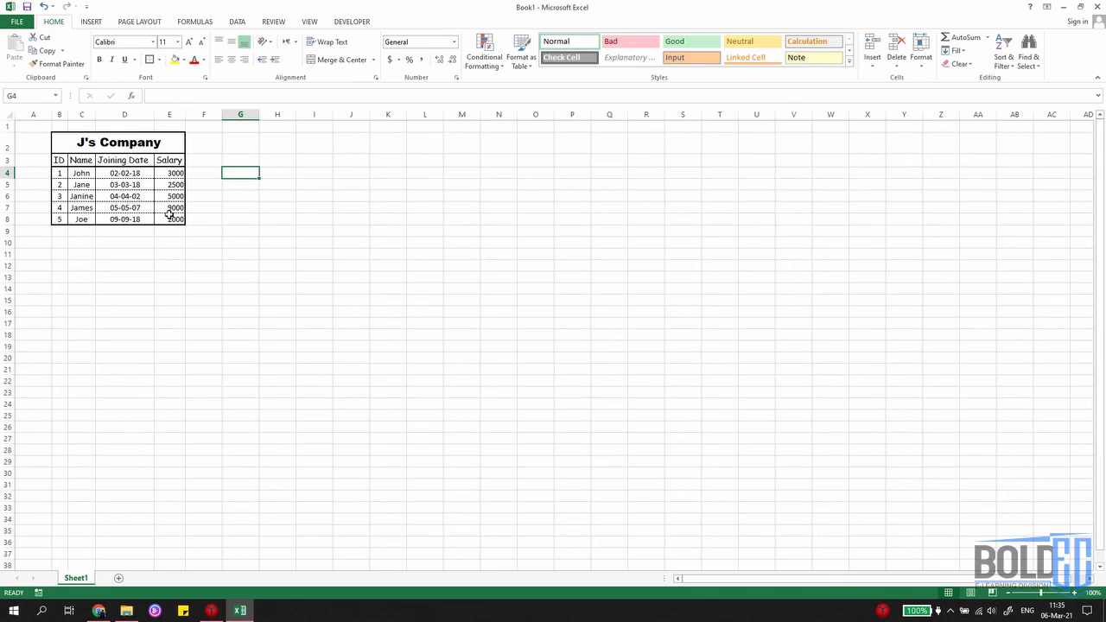
left_click(198, 267)
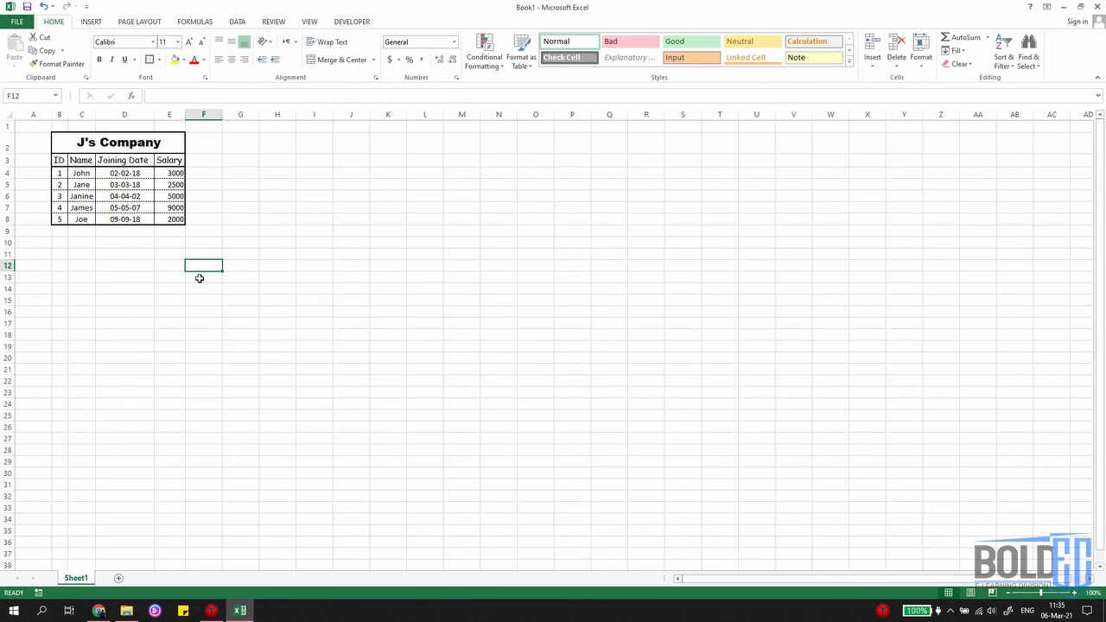
Step: Save the workbook as an Excel Workbook named EXCEL Beginner in the Youtube folder
key("ctrl+s")
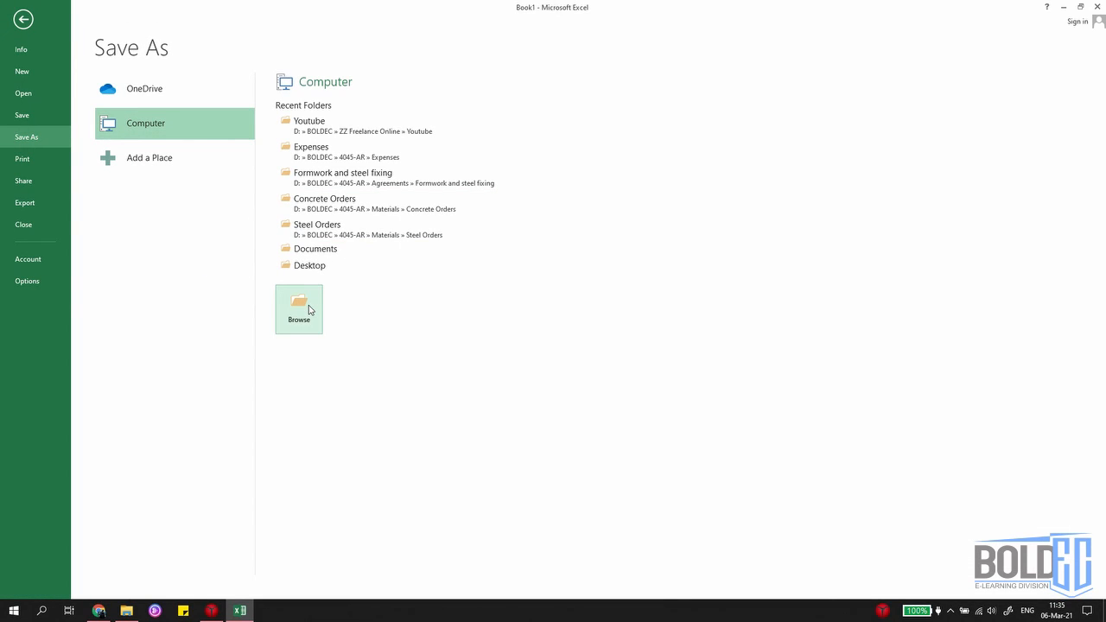
left_click(310, 310)
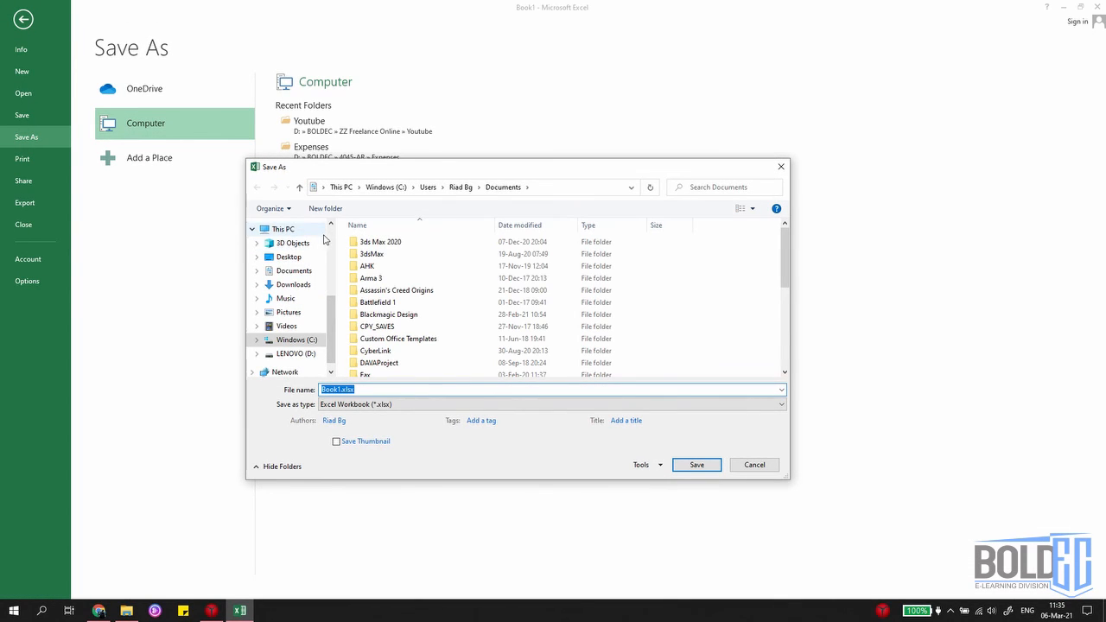
scroll(325, 239, "up", 5)
left_click(290, 239)
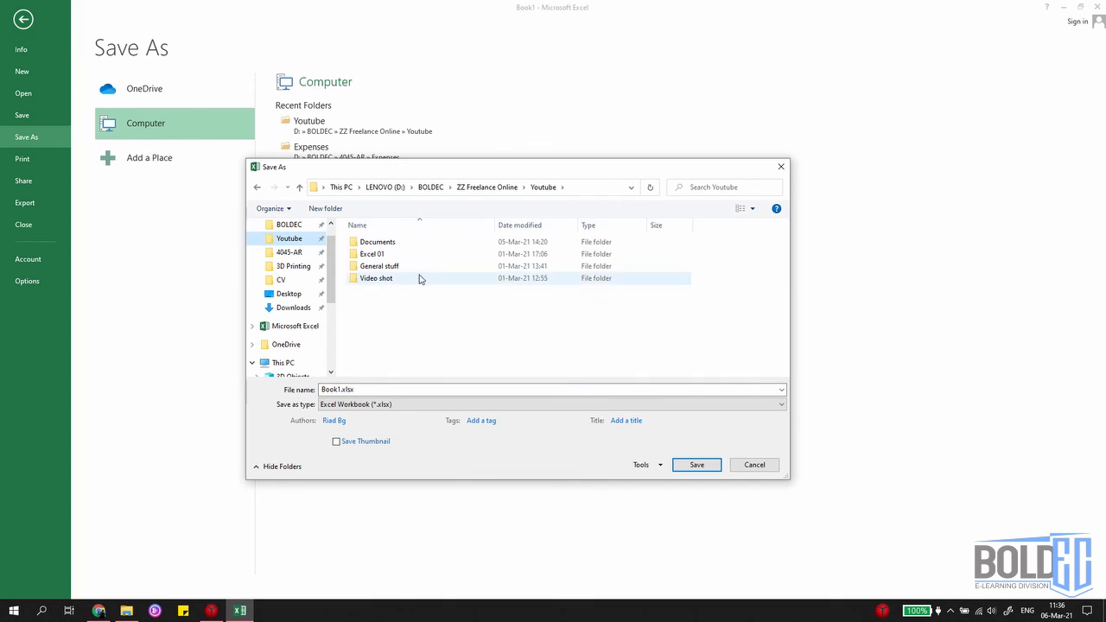
left_click(340, 389)
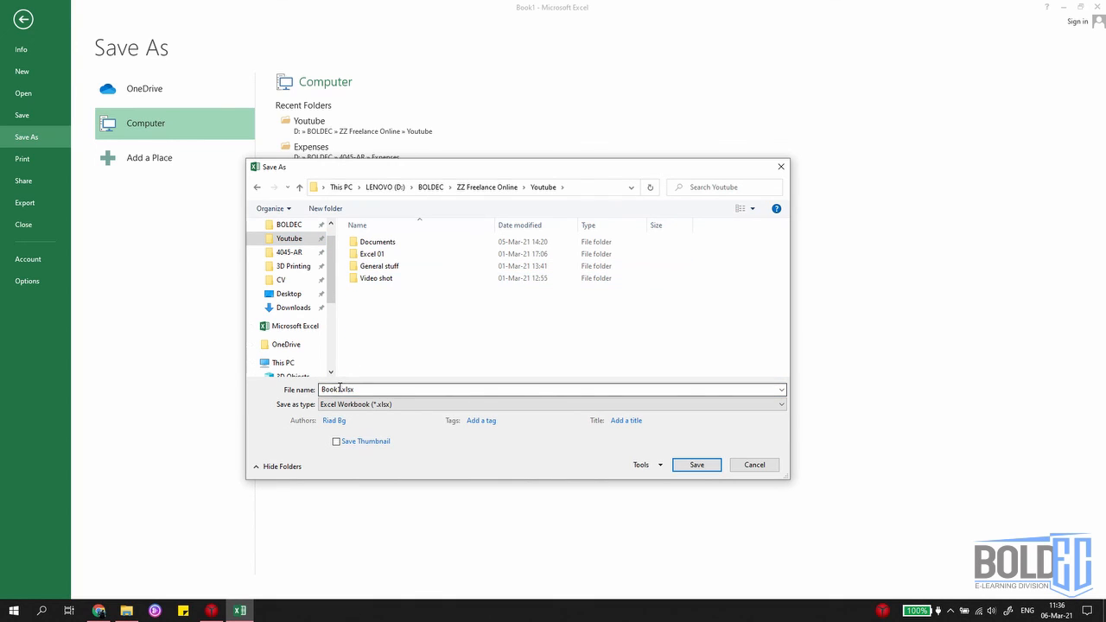
double_click(340, 389)
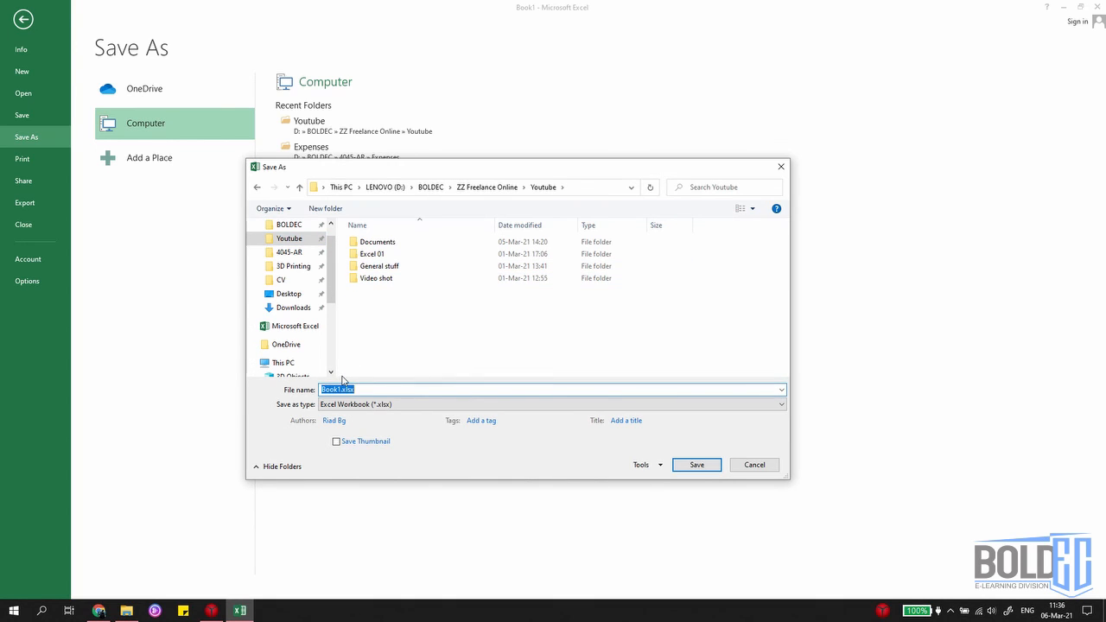
type("e")
key("BackSpace")
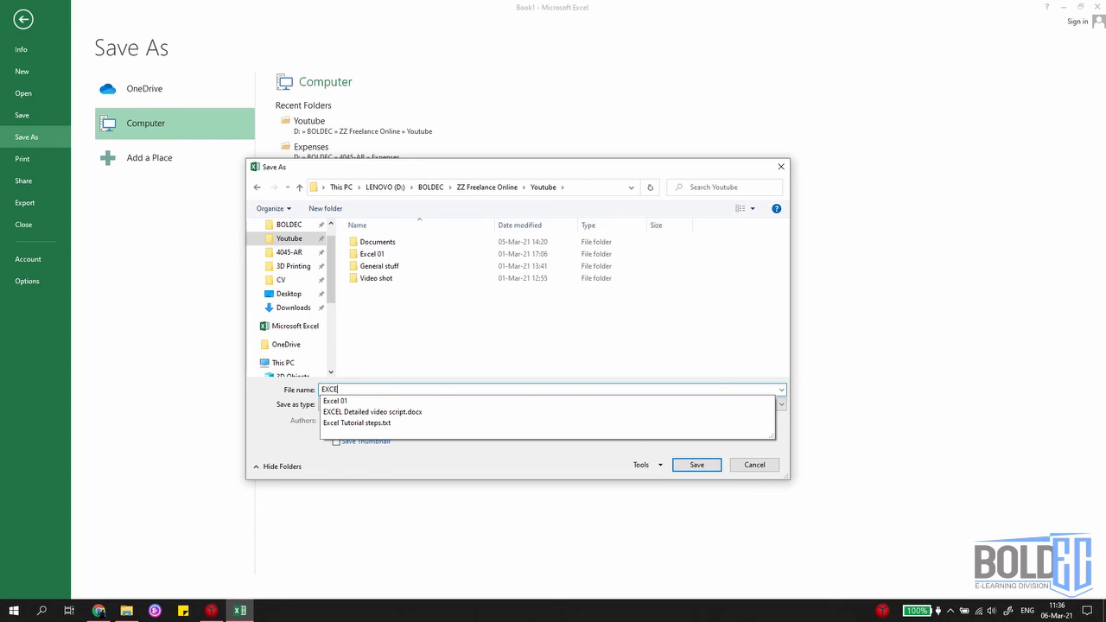
key("Return")
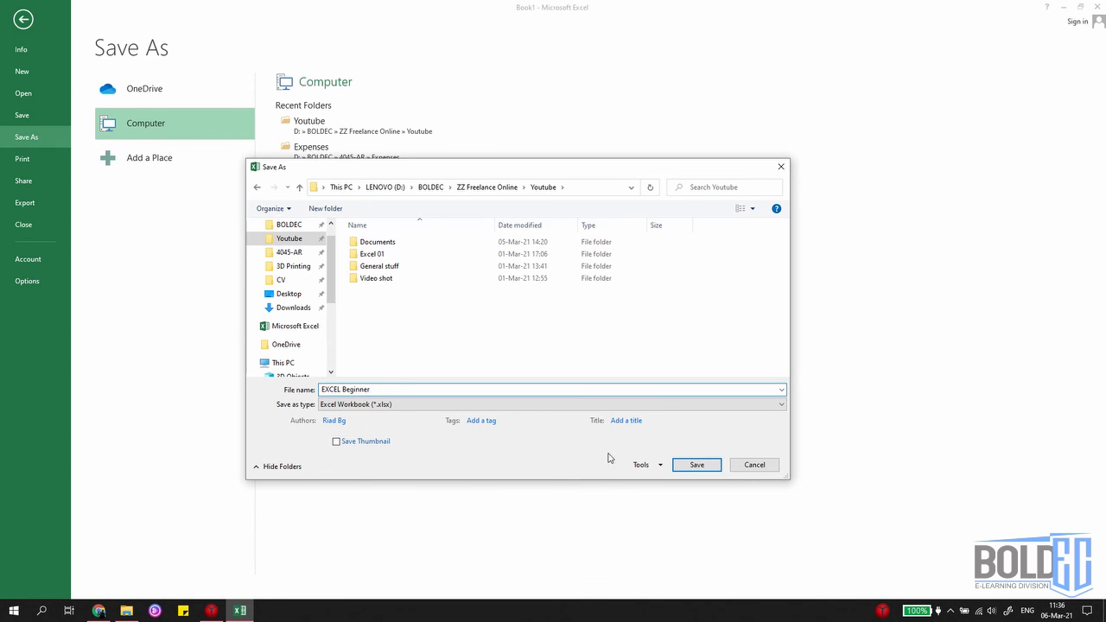
left_click(692, 465)
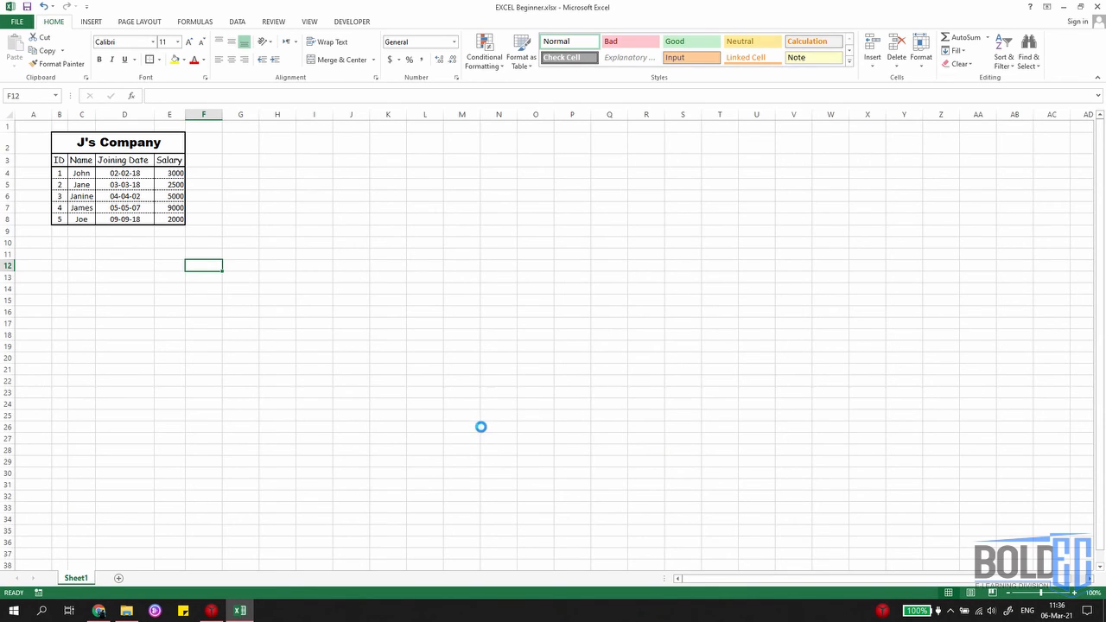